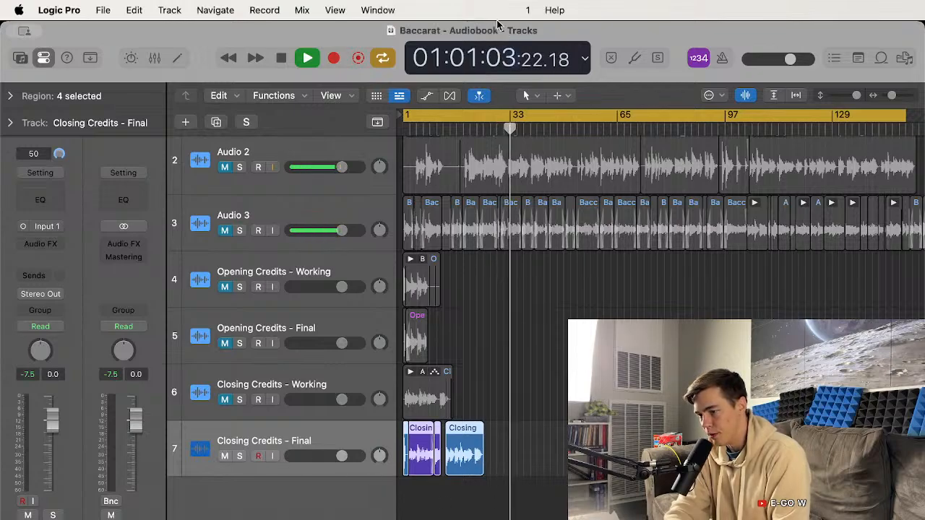
# Step: Play back the Closing Credits - Final track from the start of the project and stop after the first group of regions
pyautogui.press('Return')
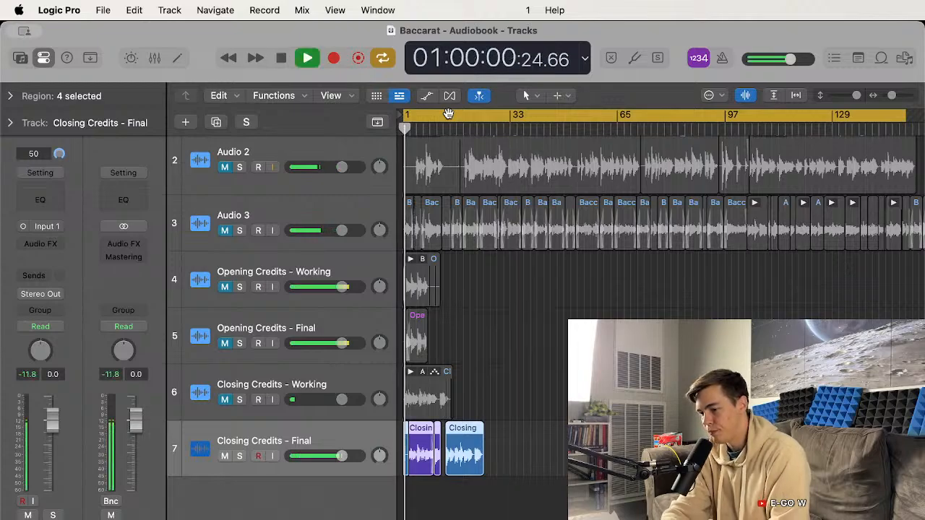
pyautogui.press('space')
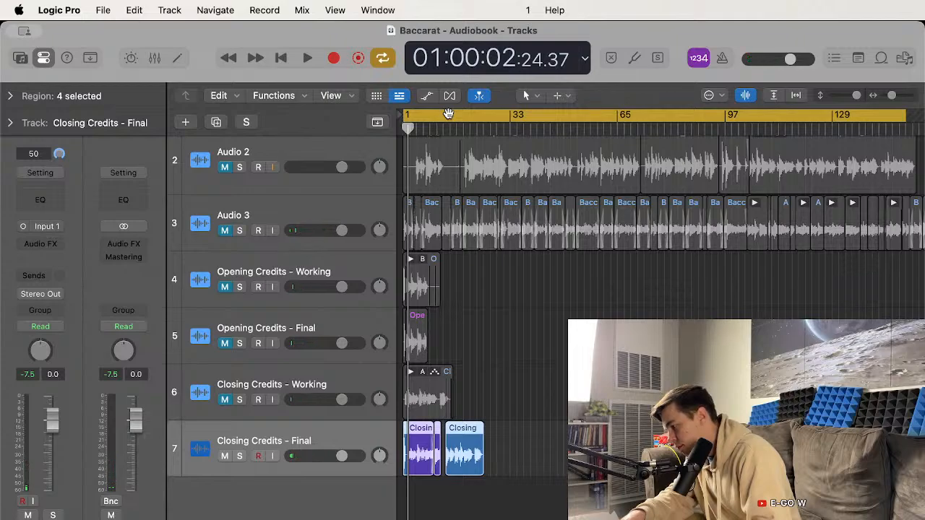
pyautogui.press('space')
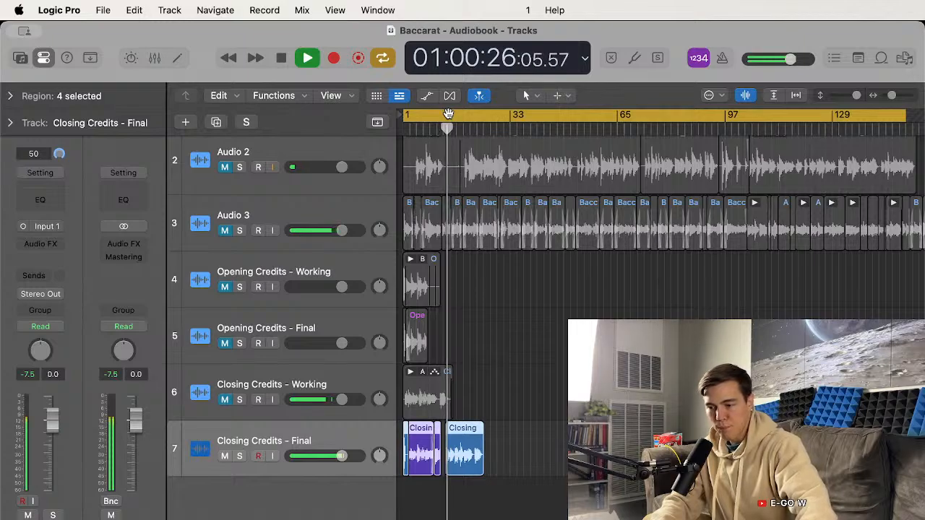
pyautogui.press('space')
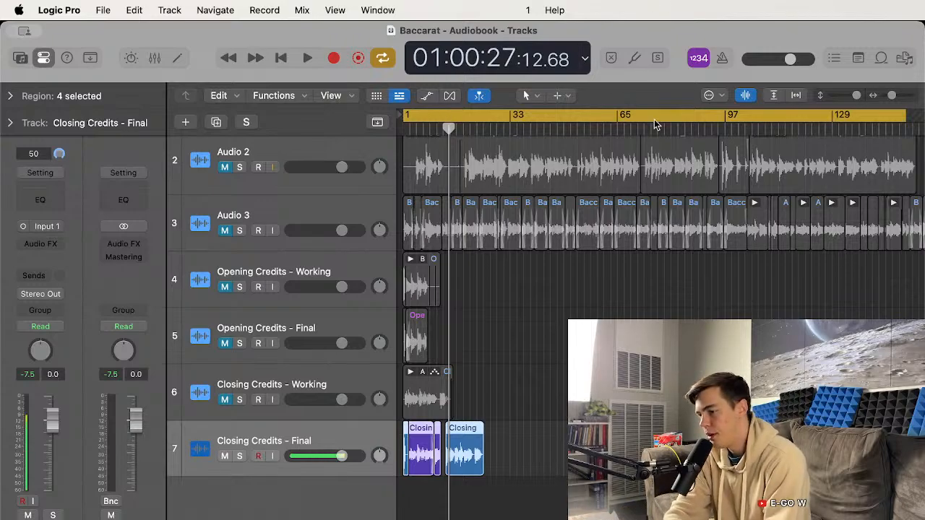
# Step: Turn off cycle mode, place the playhead at 01:39:10 in the last Audio 3 region, and unmute the Audio 3 track
pyautogui.click(738, 120)
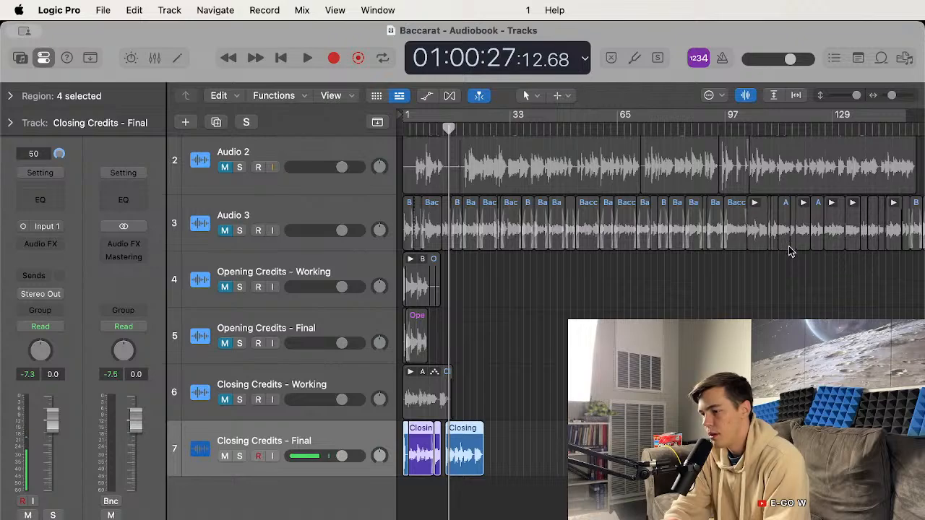
pyautogui.hscroll(10, 763, 308)
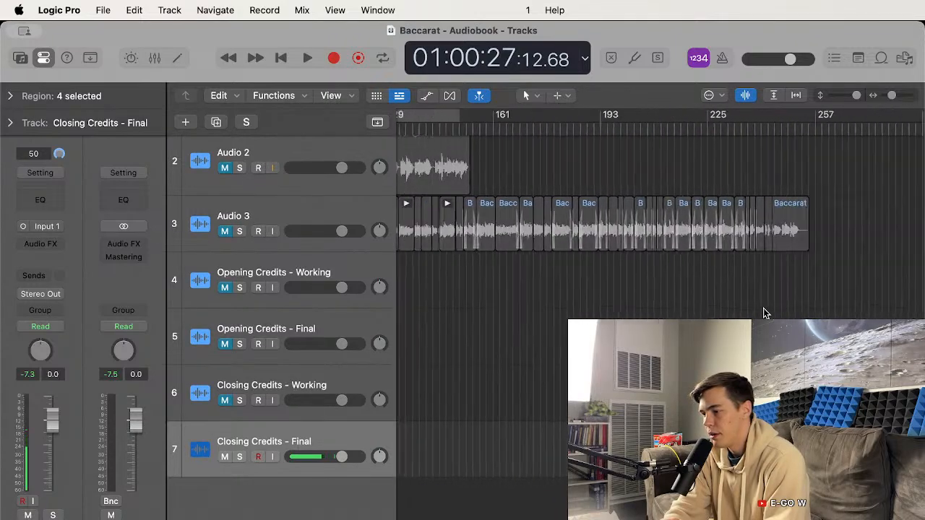
pyautogui.hscroll(20, 763, 308)
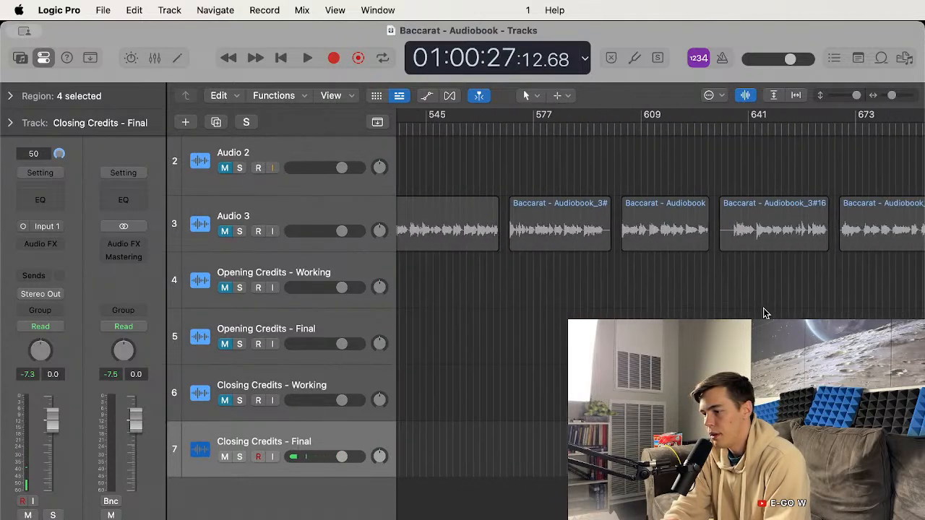
pyautogui.hscroll(20, 764, 308)
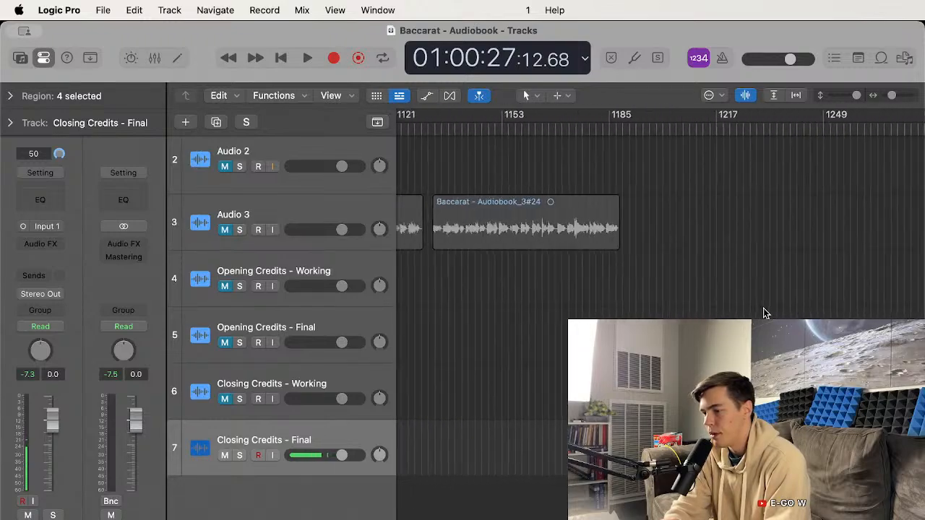
pyautogui.hscroll(-2, 763, 308)
pyautogui.click(647, 139)
pyautogui.click(649, 129)
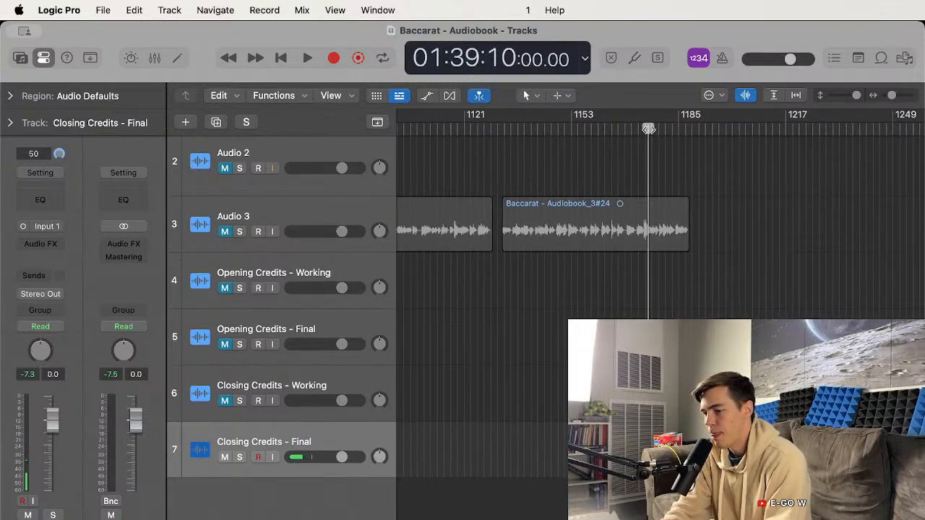
pyautogui.click(228, 236)
# Step: Listen to the end of the last Audio 3 region, select that region, and stop playback
pyautogui.press('space')
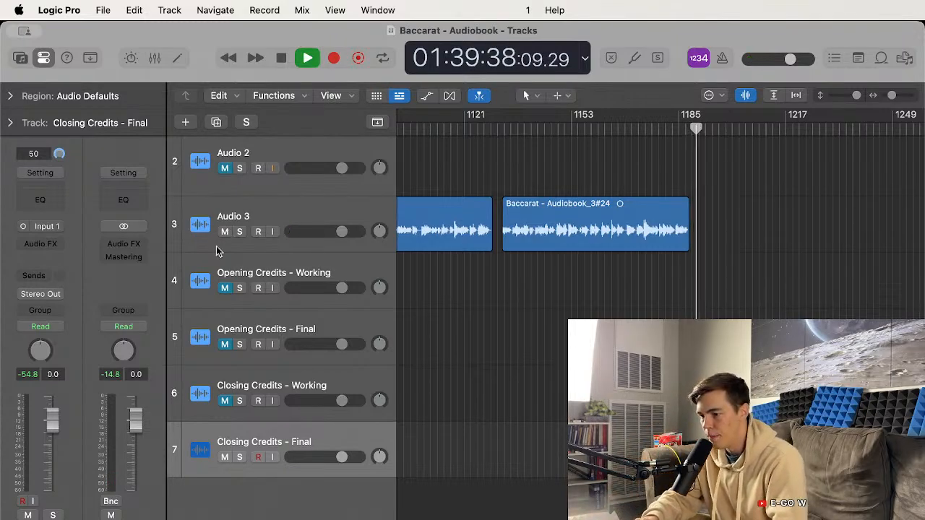
pyautogui.click(643, 226)
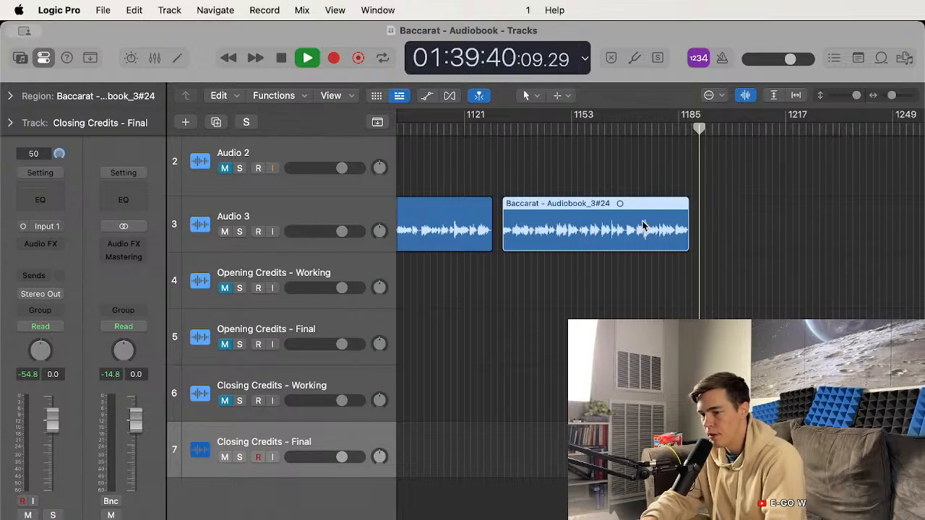
pyautogui.press('space')
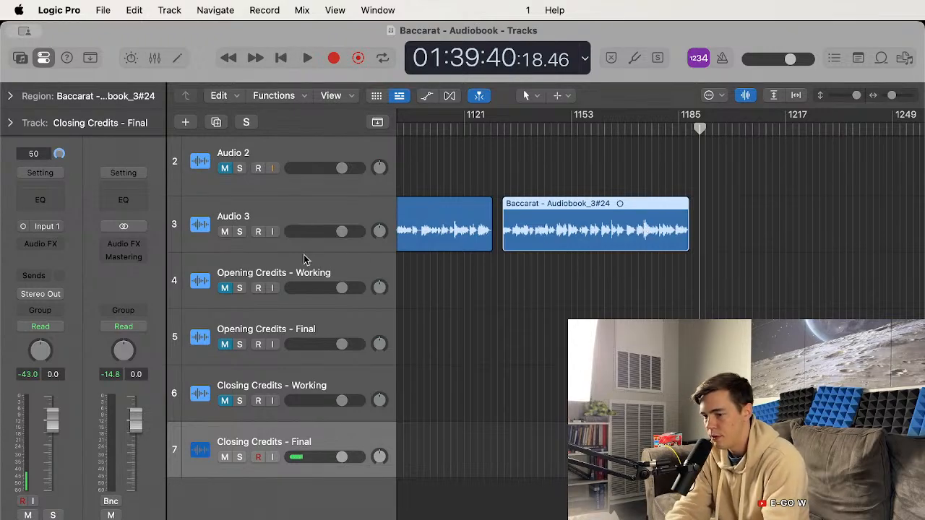
# Step: Rename the Audio 3 track as Chapter 1
pyautogui.doubleClick(237, 217)
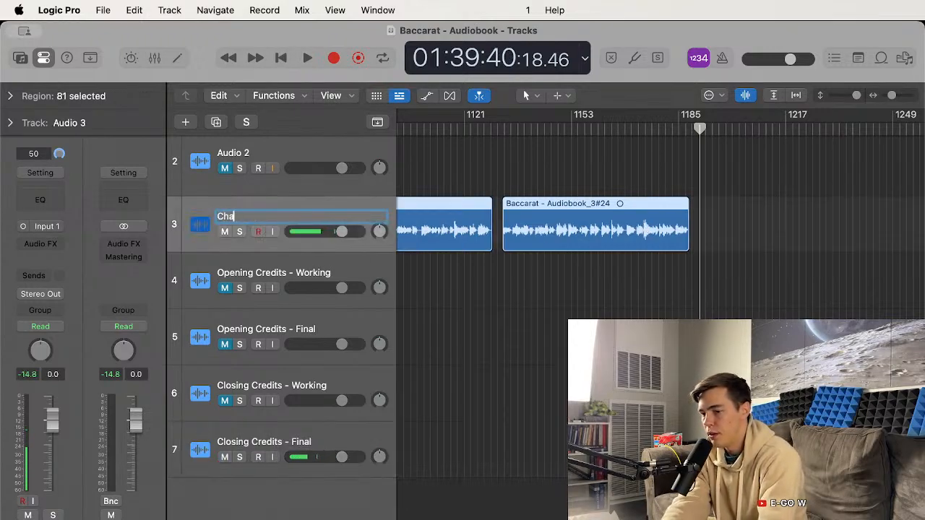
pyautogui.write('Chapter 1')
pyautogui.press('Return')
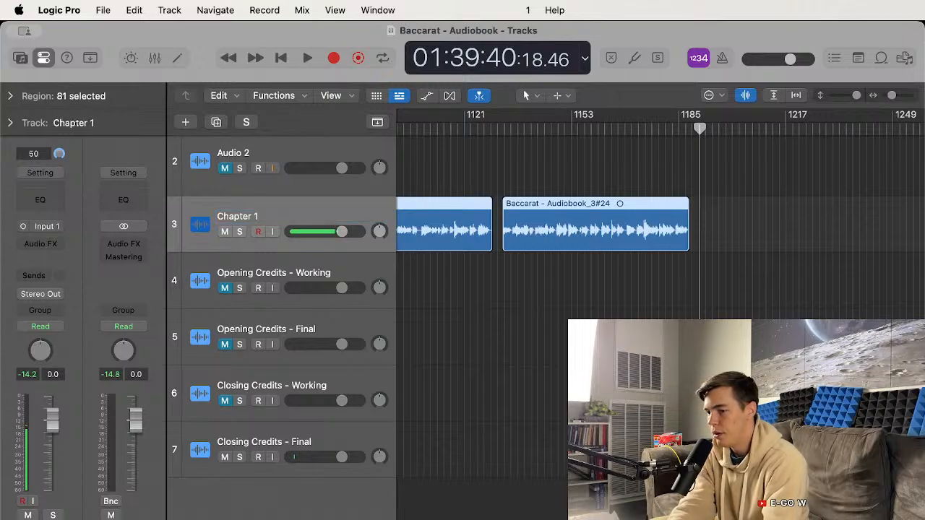
# Step: Review the last Chapter 1 region by playing it from its beginning and skipping ahead, and stop playback
pyautogui.moveTo(698, 132); pyautogui.dragTo(698, 132)
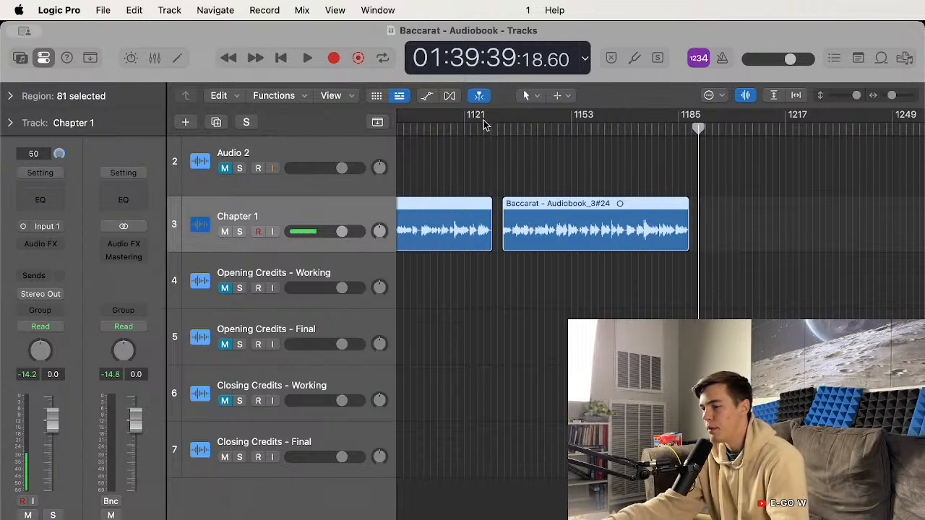
pyautogui.click(508, 127)
pyautogui.press('space')
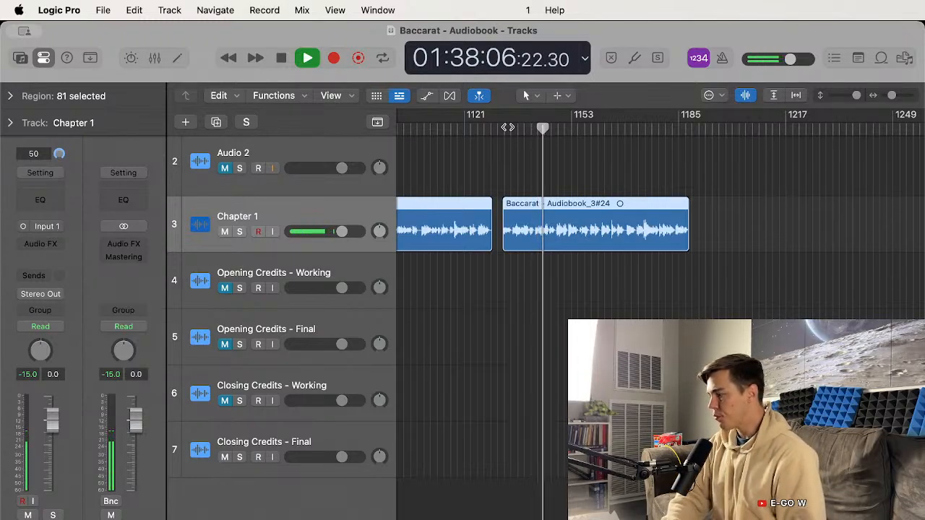
pyautogui.click(582, 133)
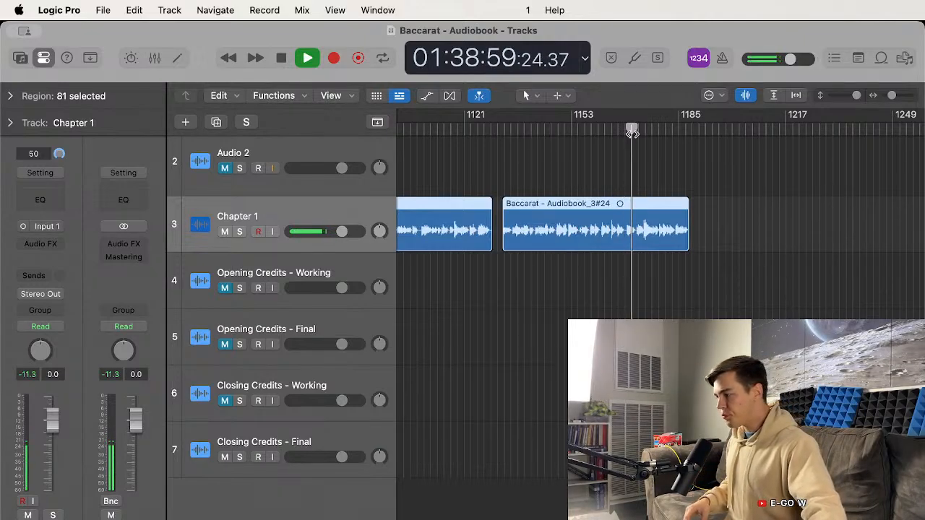
pyautogui.press('space')
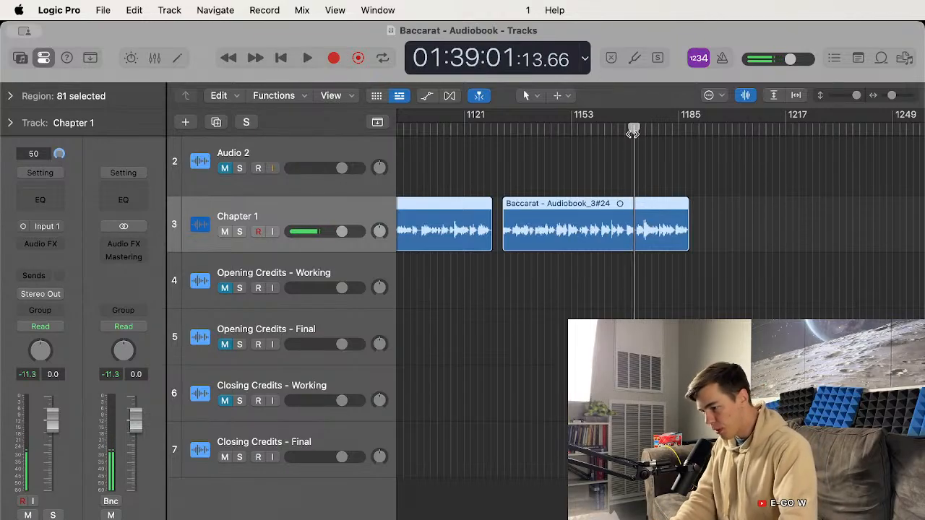
# Step: Try to record new narration on the Chapter 1 track from the end of its last region
pyautogui.click(690, 129)
pyautogui.press('r')
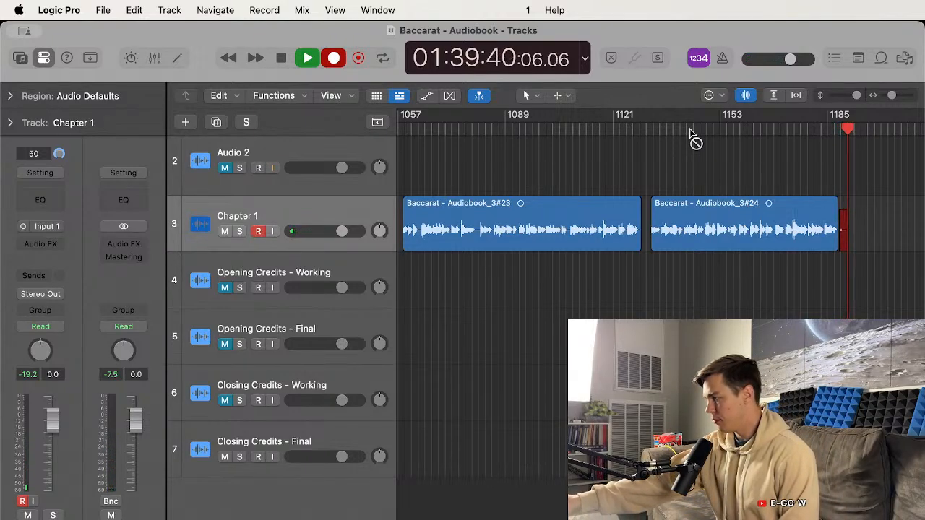
# Step: Acknowledge the unavailable audio interface and open the auto-saved version of the recent Baccarat - Audiobook project
pyautogui.press('super+Tab')
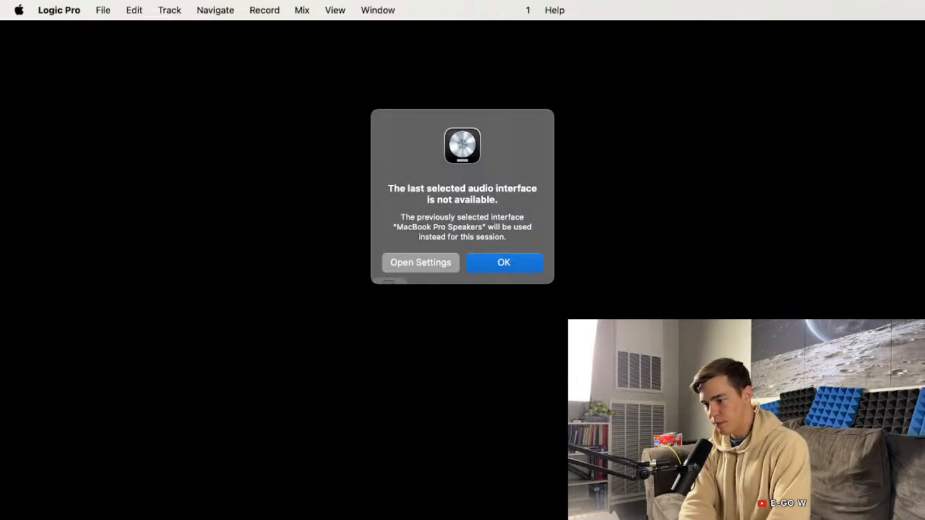
pyautogui.click(505, 269)
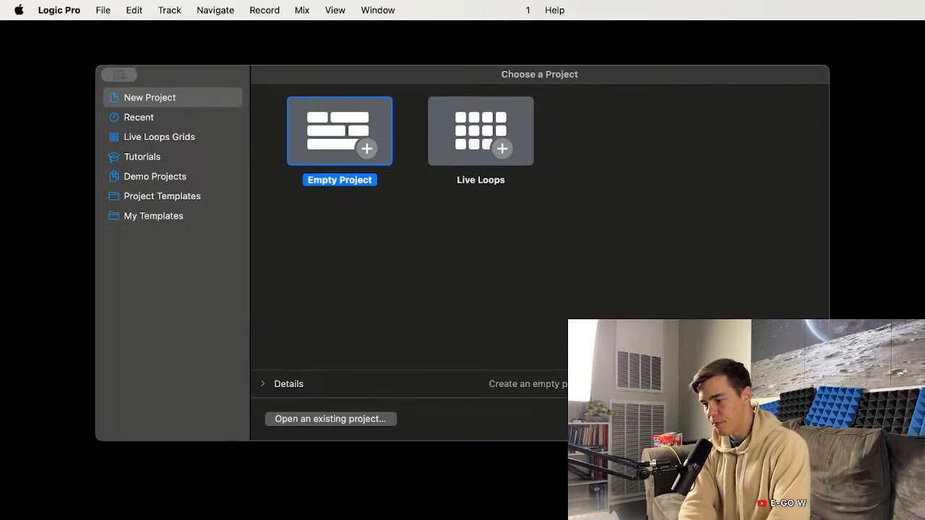
pyautogui.press('Return')
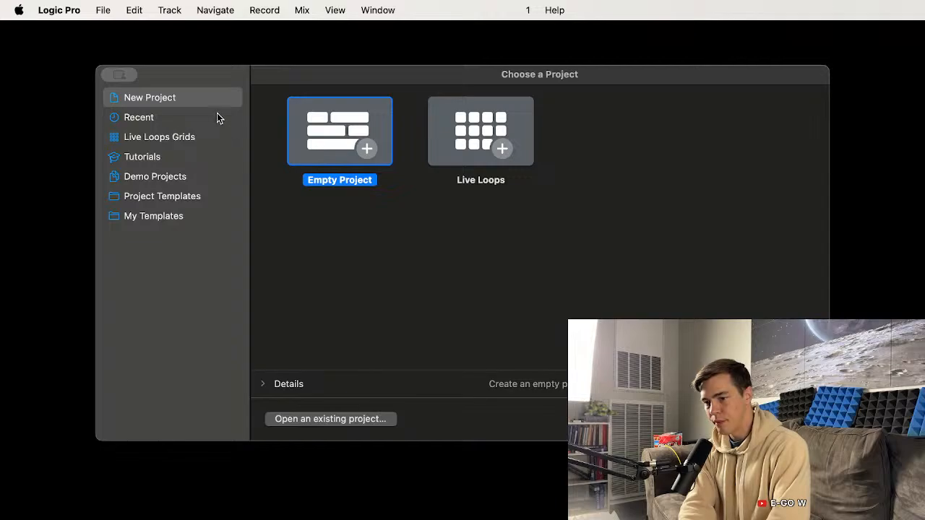
pyautogui.click(135, 118)
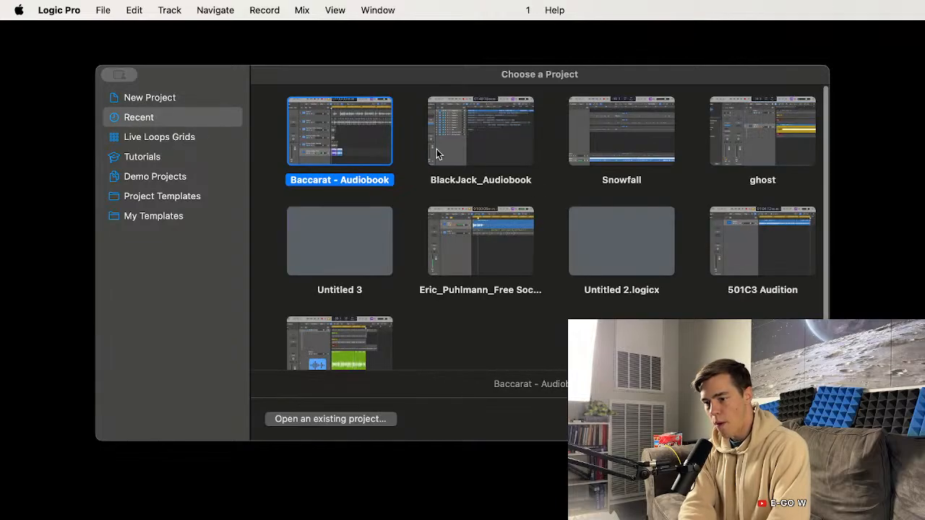
pyautogui.doubleClick(365, 132)
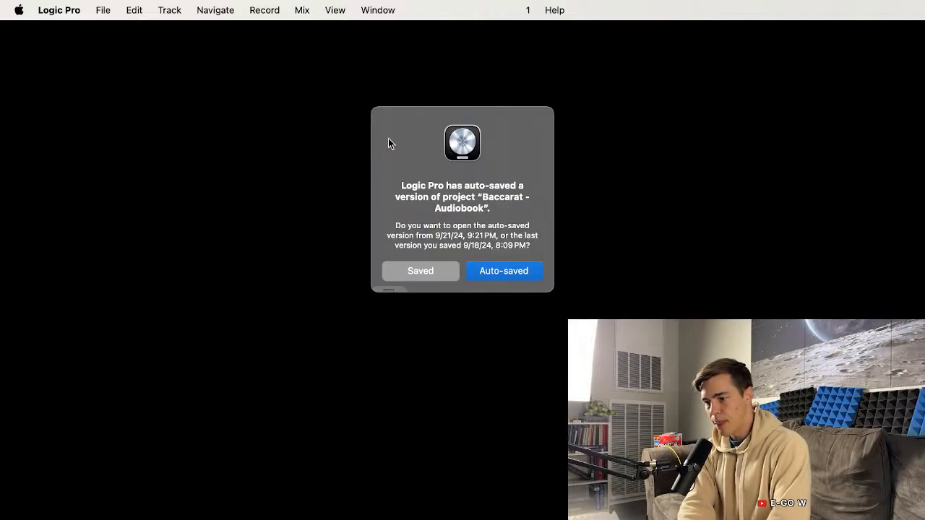
pyautogui.click(522, 275)
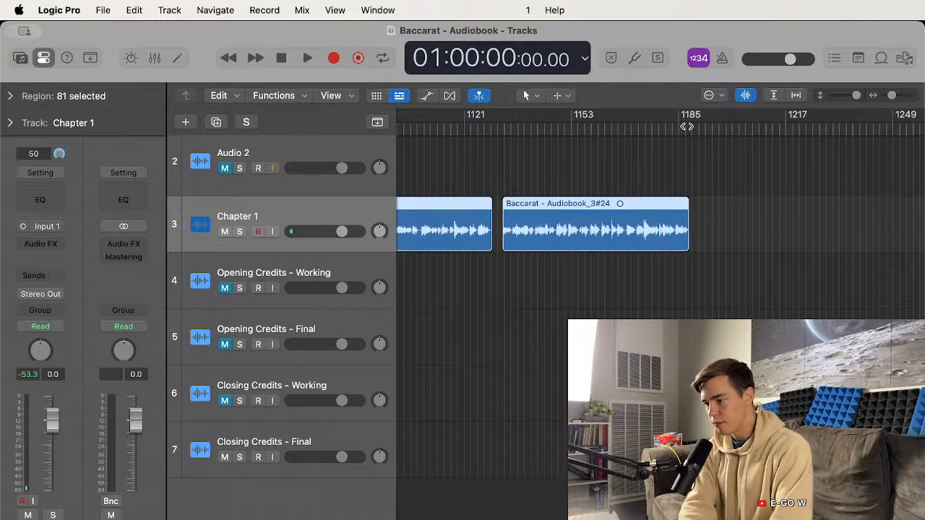
# Step: Try again to record on the Chapter 1 track from 01:39:36, just after its last region, with no regions selected
pyautogui.click(691, 130)
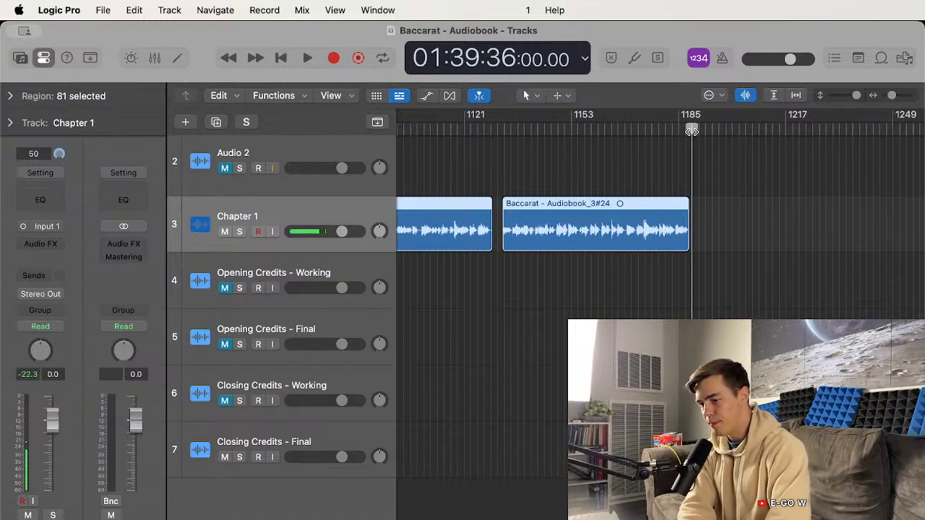
pyautogui.click(729, 242)
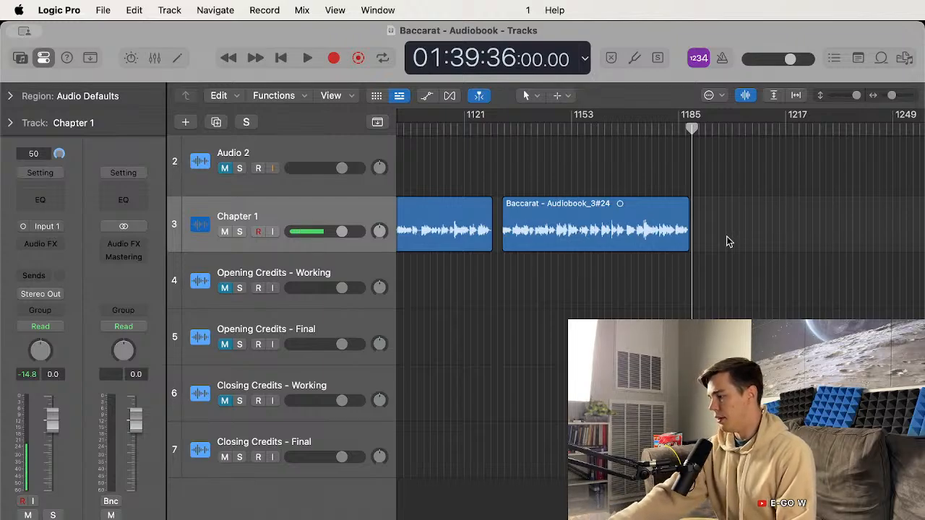
pyautogui.press('r')
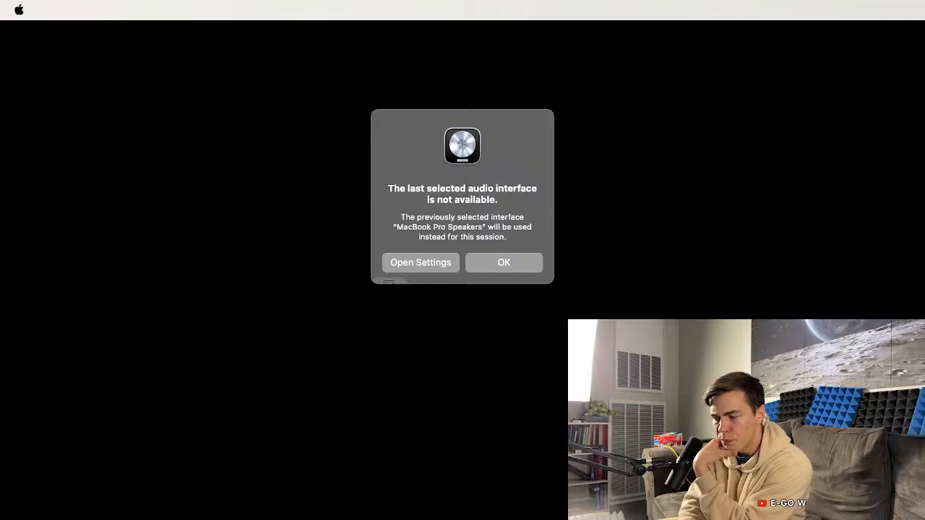
# Step: Reopen the Baccarat - Audiobook project in its auto-saved version, accepting the fallback audio interface
pyautogui.click(488, 263)
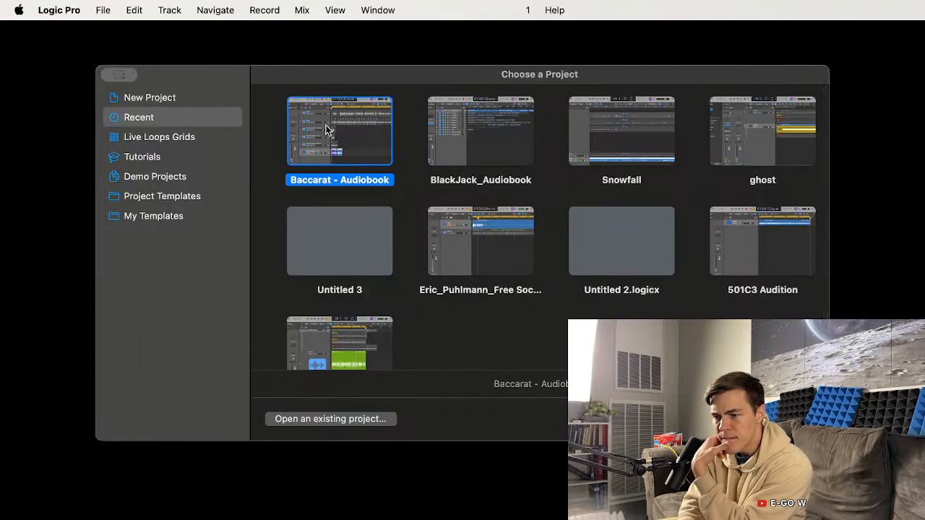
pyautogui.doubleClick(329, 132)
pyautogui.click(510, 275)
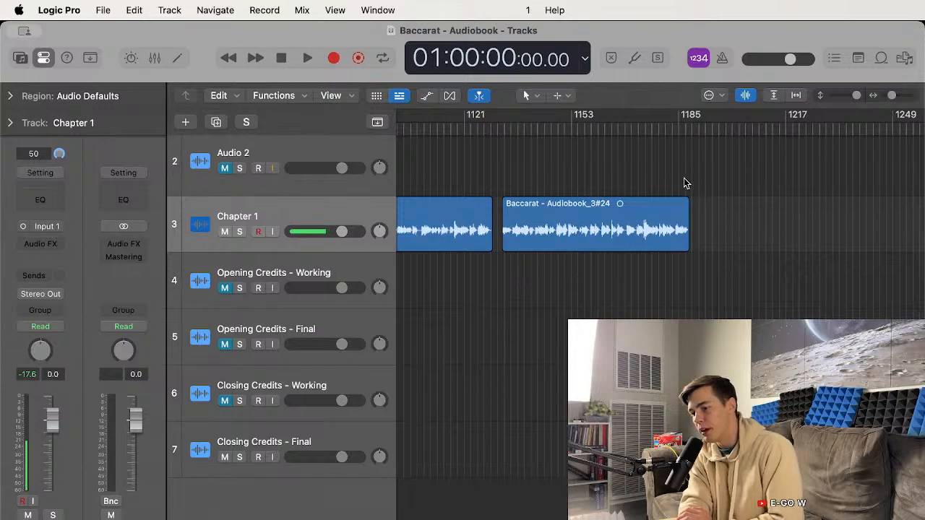
# Step: Listen to the closing part of the last Chapter 1 region and replay that region from its beginning
pyautogui.click(662, 129)
pyautogui.press('space')
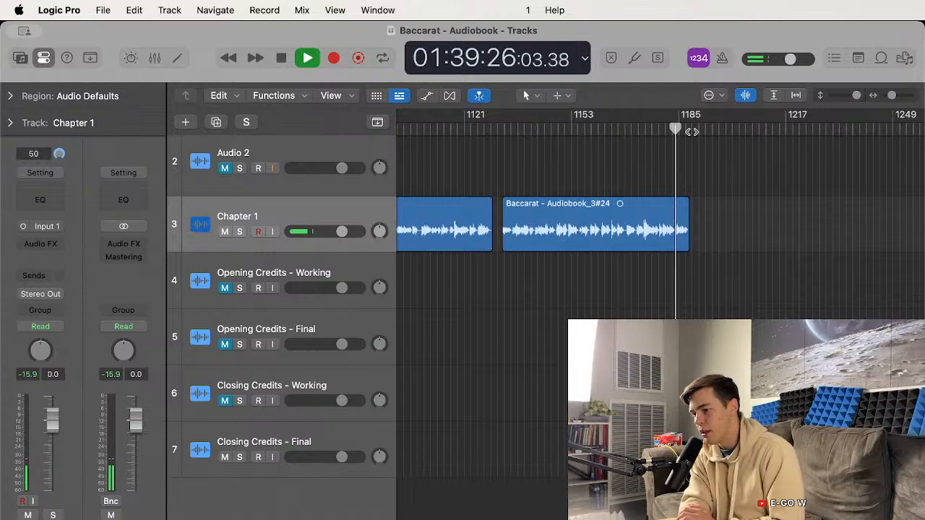
pyautogui.hscroll(-5, 744, 316)
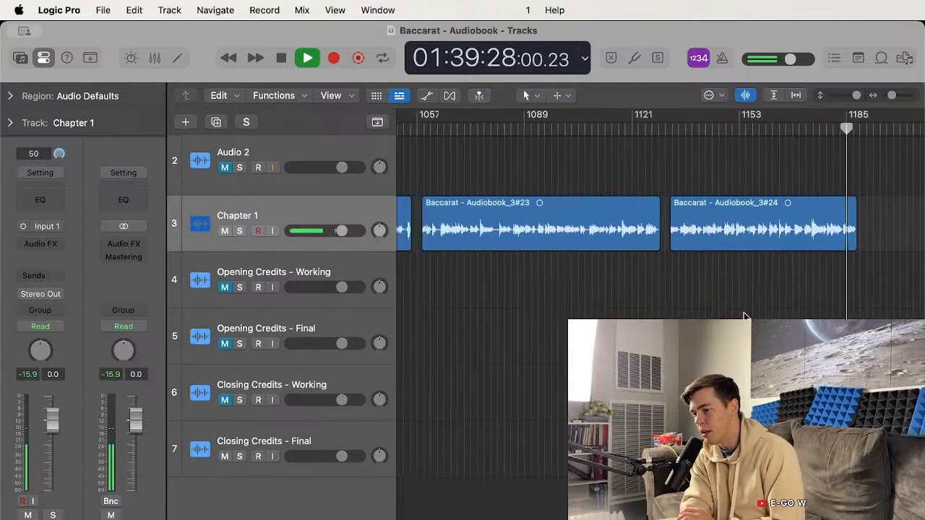
pyautogui.hscroll(3, 746, 315)
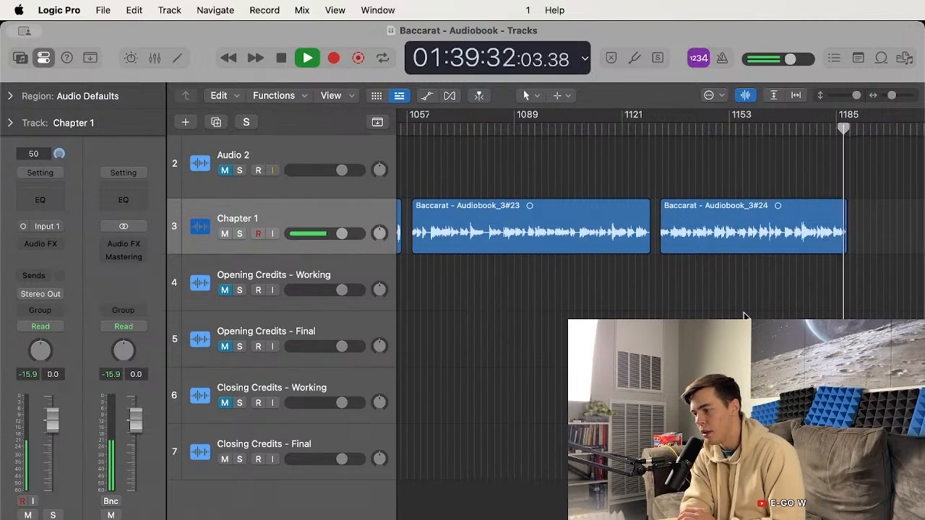
pyautogui.hscroll(2, 745, 316)
pyautogui.hscroll(2, 745, 316)
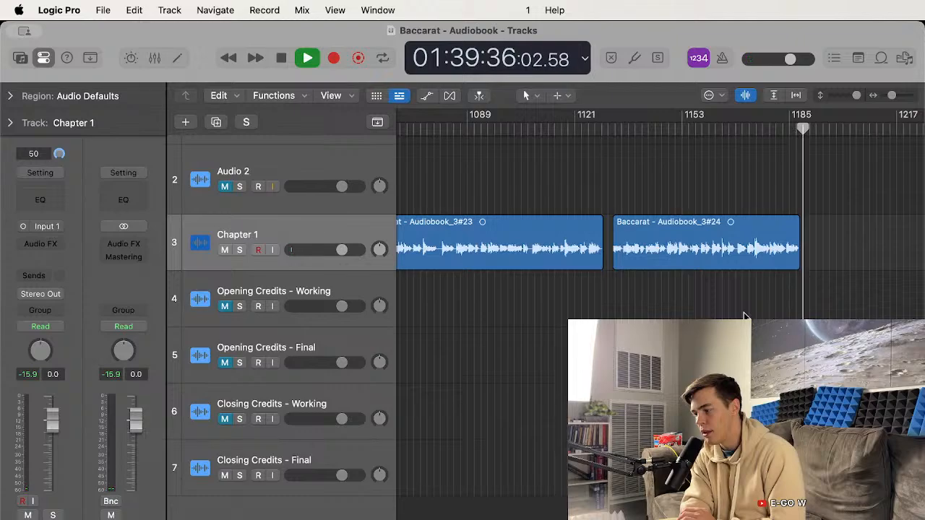
pyautogui.click(613, 133)
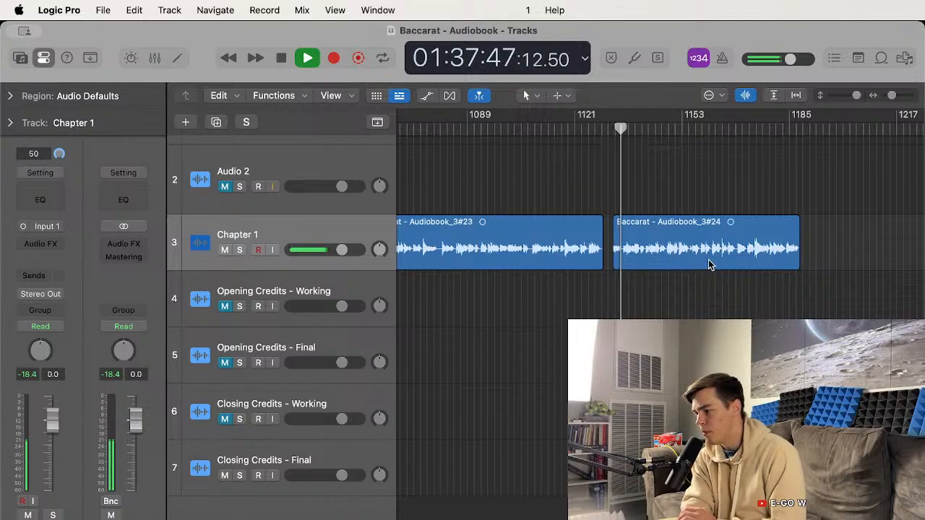
# Step: Stop playback and try to record on the Chapter 1 track again from just past the end of its last region
pyautogui.press('space')
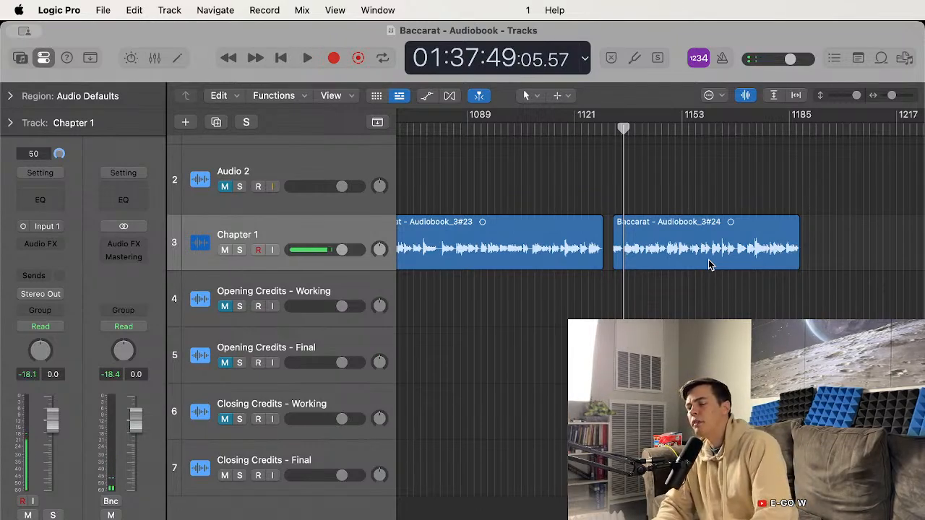
pyautogui.click(708, 264)
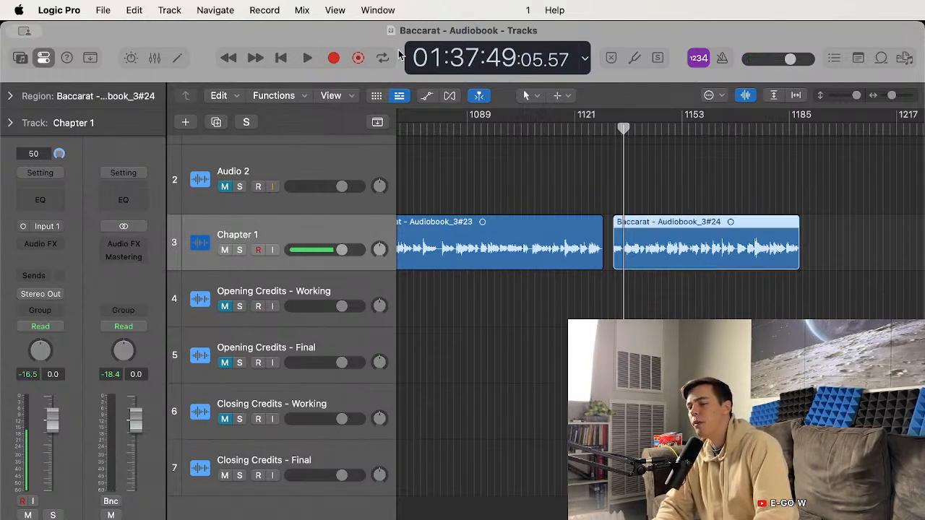
pyautogui.click(104, 10)
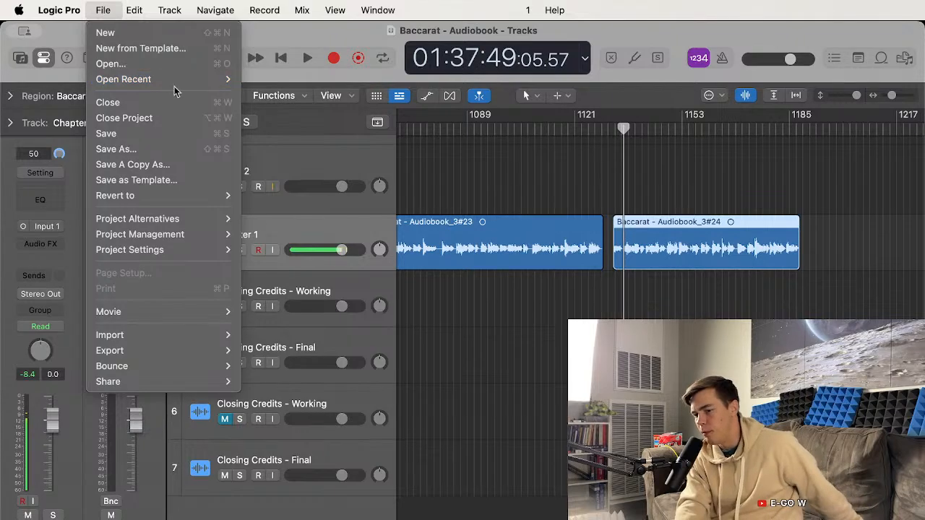
pyautogui.moveTo(204, 82)
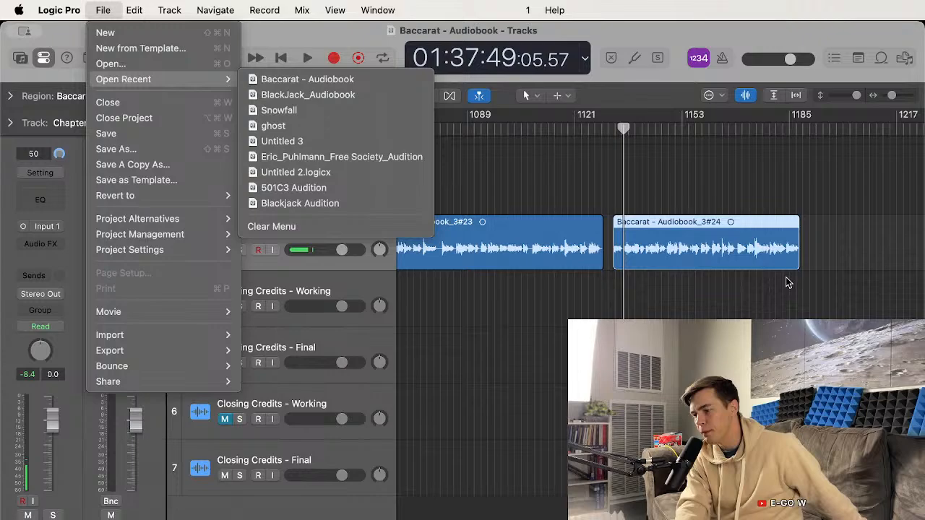
pyautogui.click(824, 237)
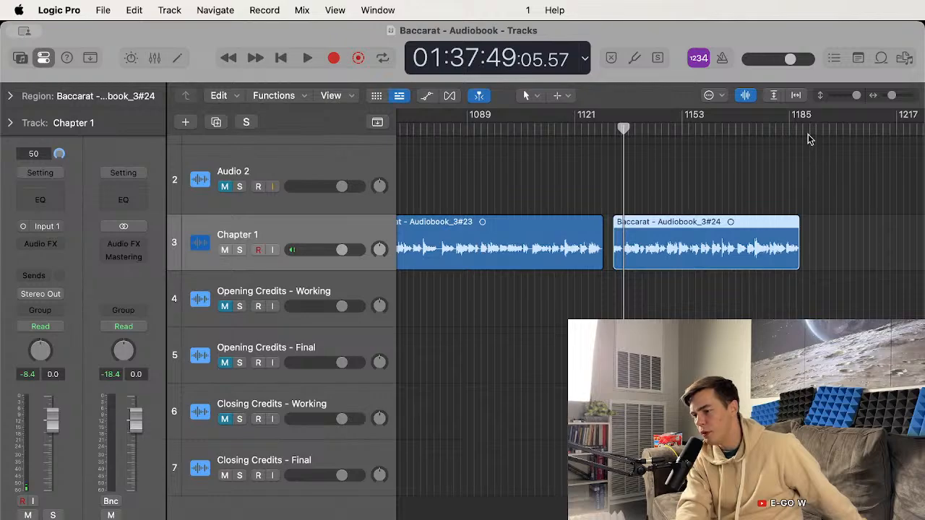
pyautogui.click(808, 134)
pyautogui.press('r')
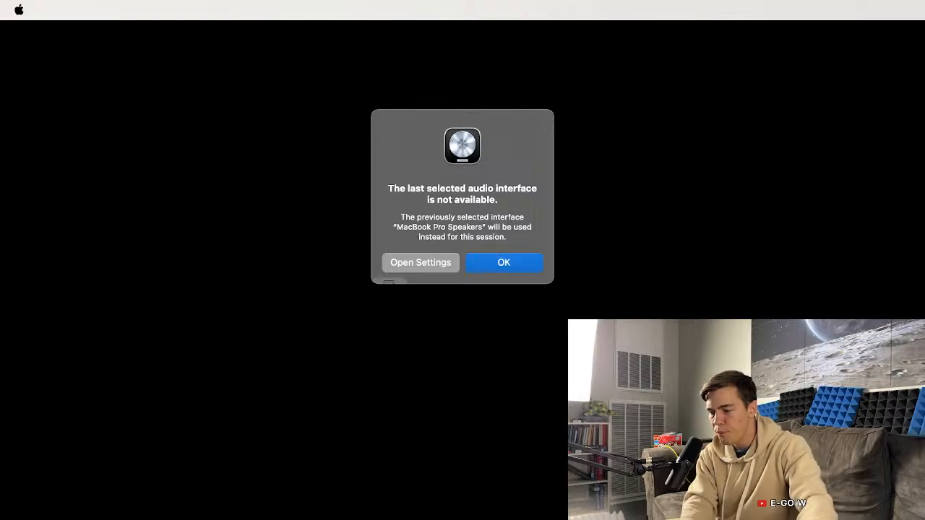
# Step: Accept the fallback audio interface and reopen the recent Baccarat - Audiobook project in its auto-saved version
pyautogui.click(500, 262)
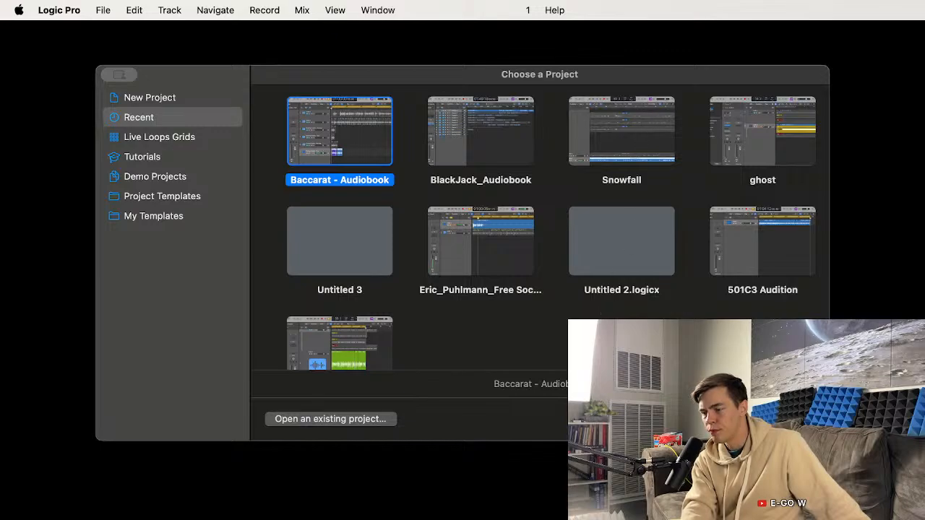
pyautogui.press('Return')
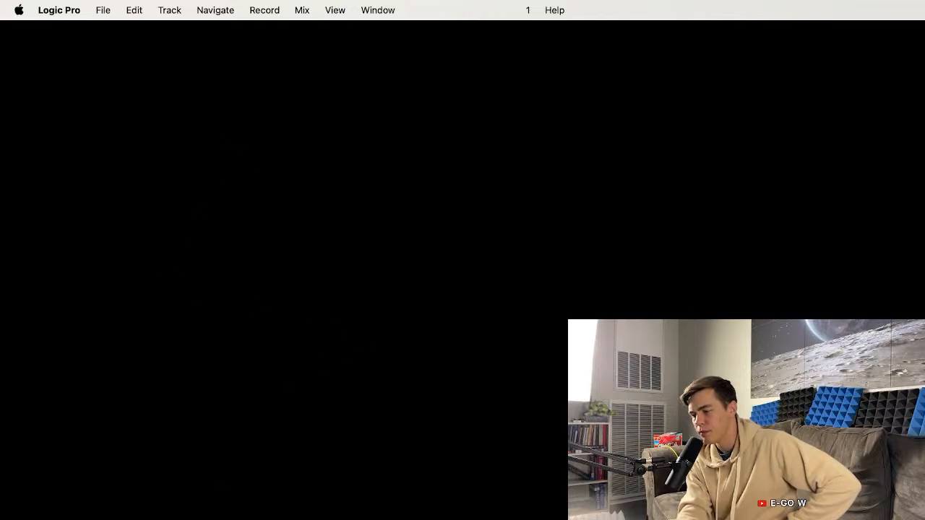
pyautogui.click(102, 8)
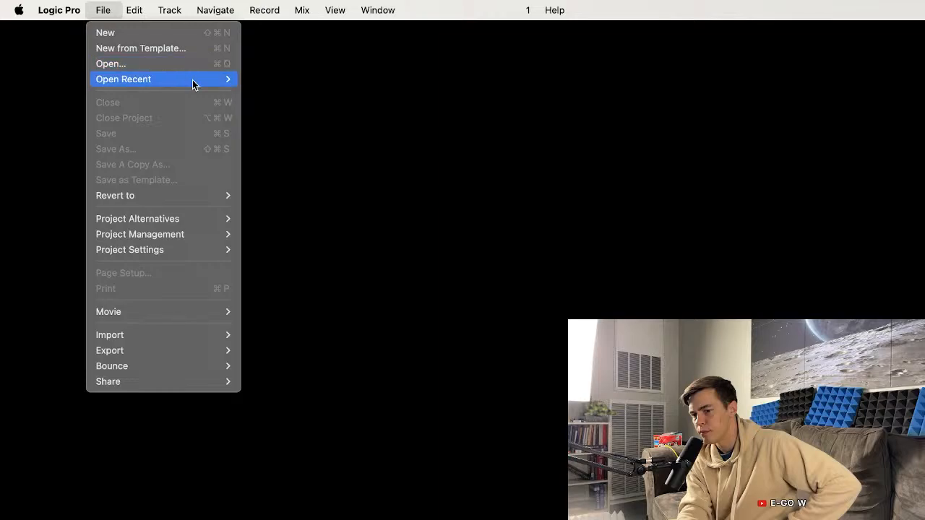
pyautogui.moveTo(194, 80)
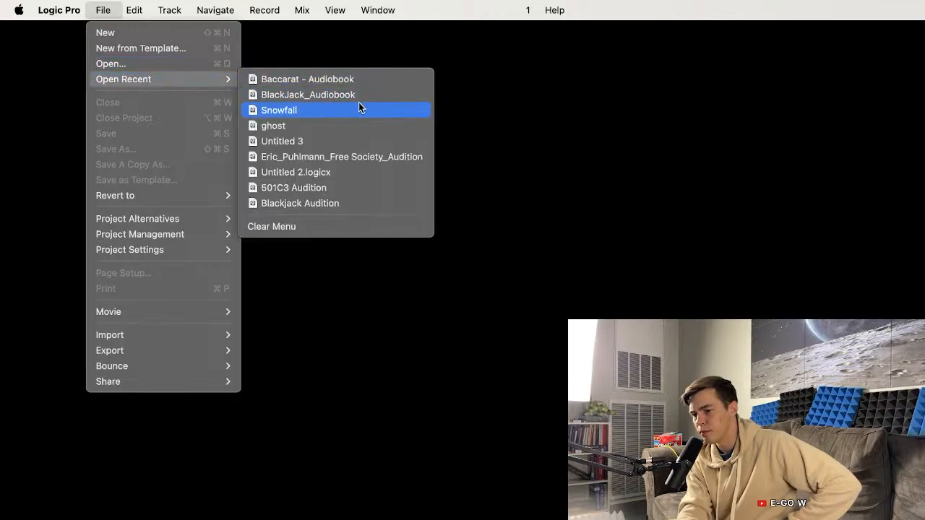
pyautogui.click(368, 80)
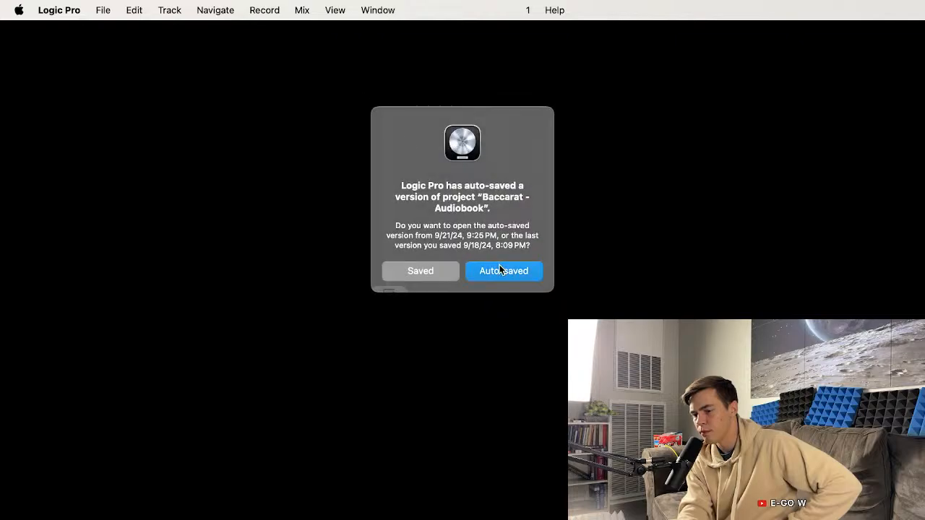
pyautogui.click(498, 269)
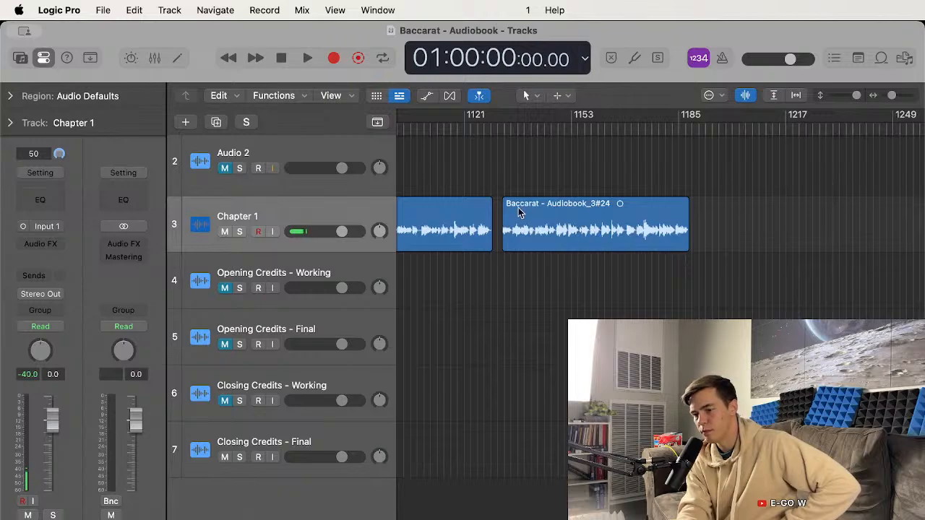
# Step: Check the audio device settings and the file type and bit depth choices in the recording settings
pyautogui.click(99, 11)
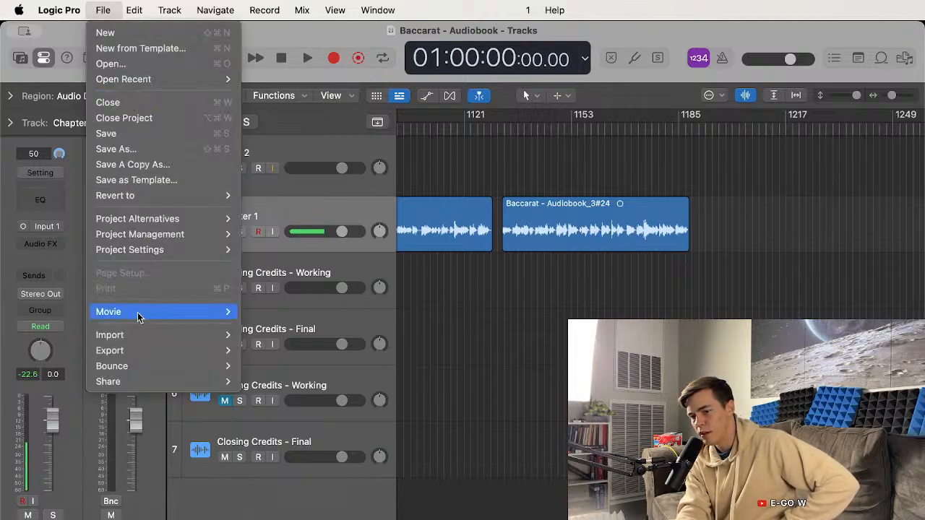
pyautogui.moveTo(70, 6)
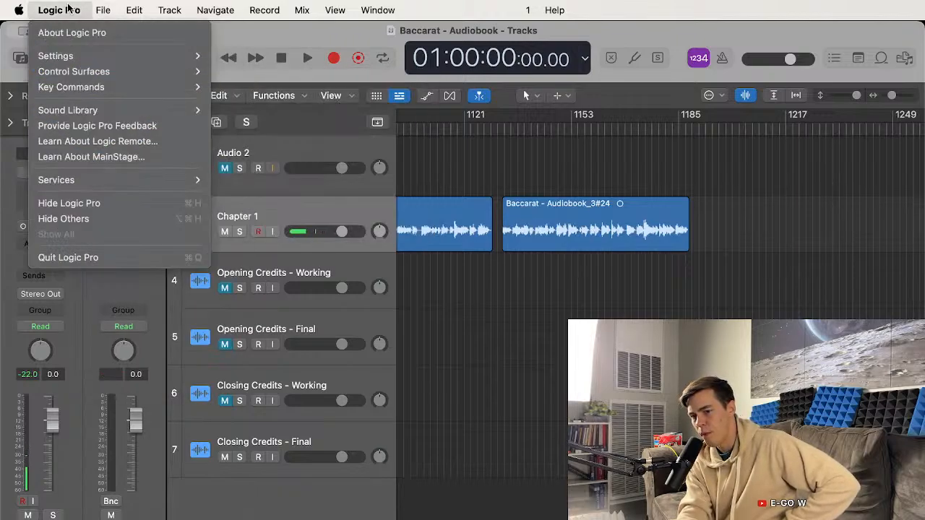
pyautogui.moveTo(54, 61)
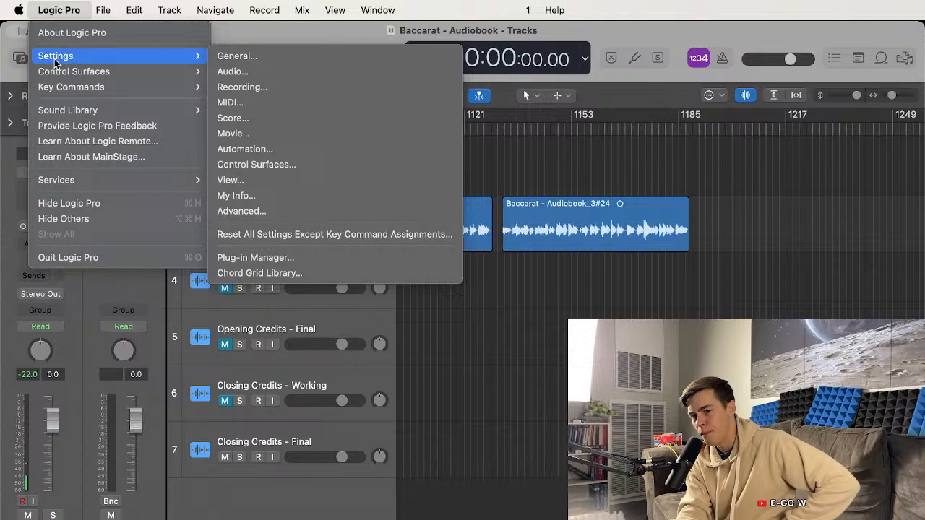
pyautogui.click(261, 69)
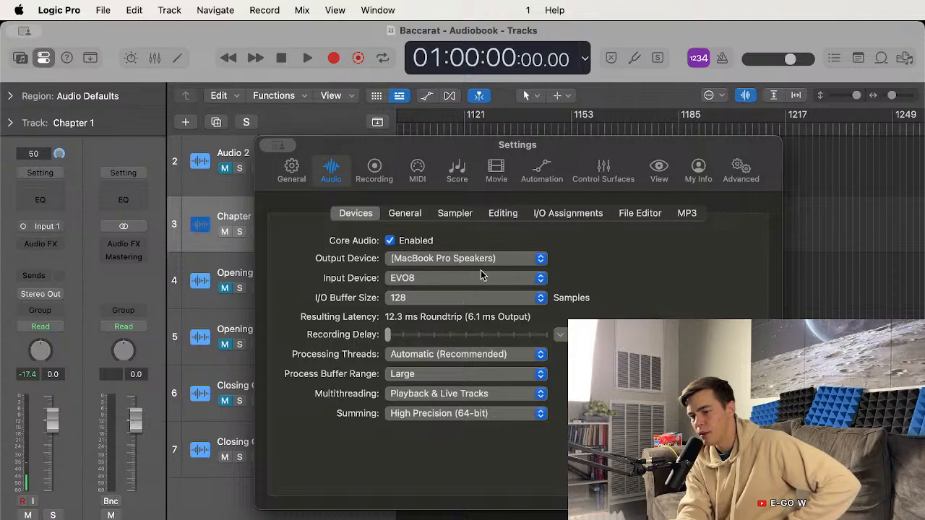
pyautogui.click(374, 173)
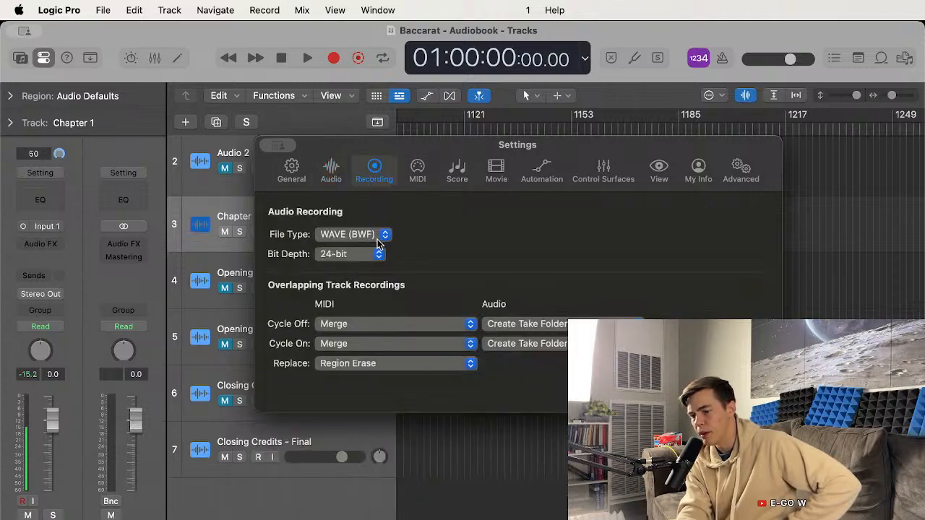
pyautogui.click(366, 254)
pyautogui.click(408, 257)
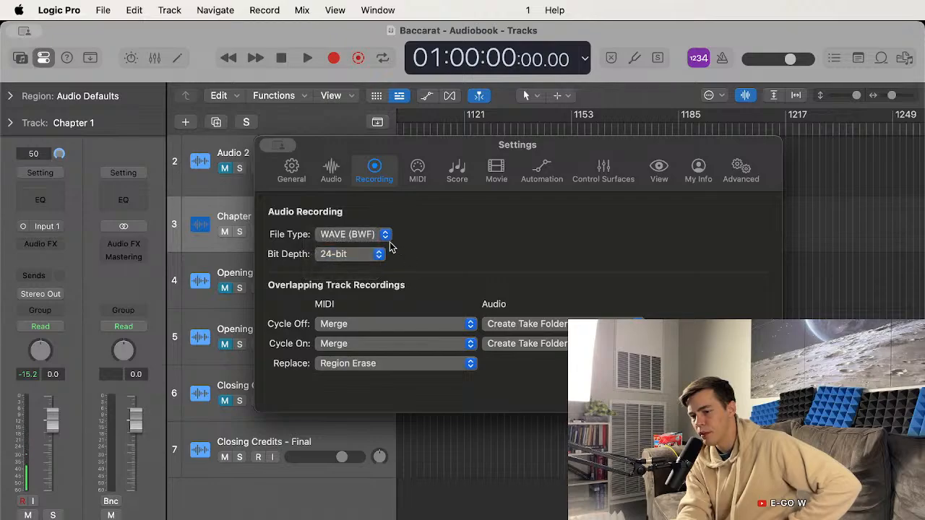
pyautogui.click(380, 242)
pyautogui.click(425, 235)
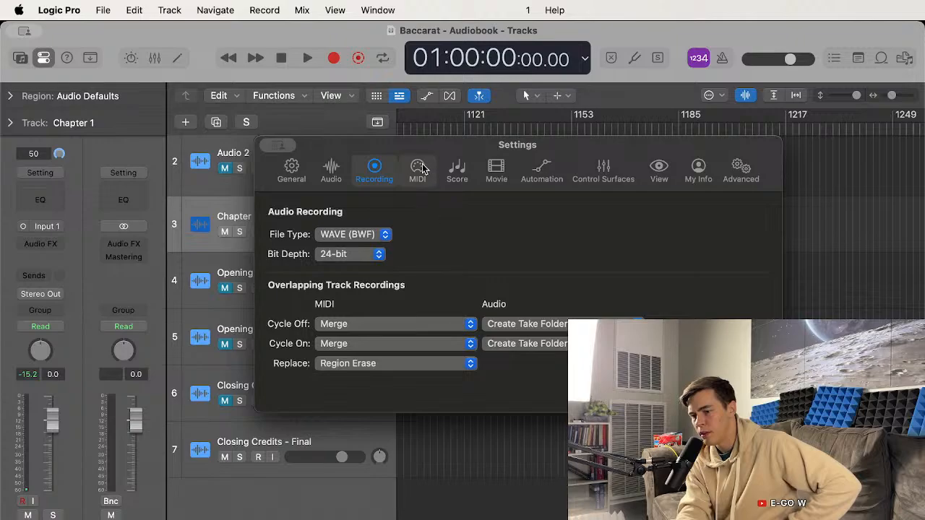
# Step: Examine the general settings for project handling, editing, cycle, catch, notifications and accessibility
pyautogui.click(291, 170)
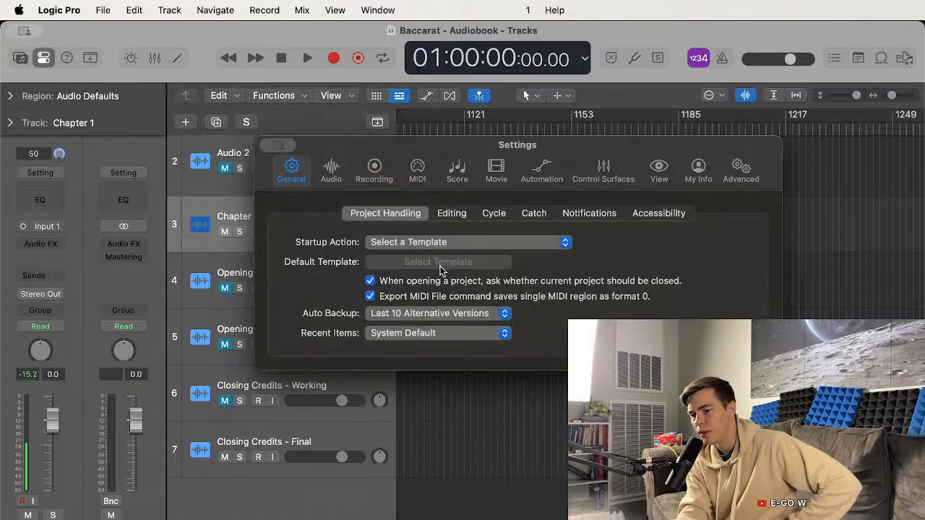
pyautogui.click(454, 216)
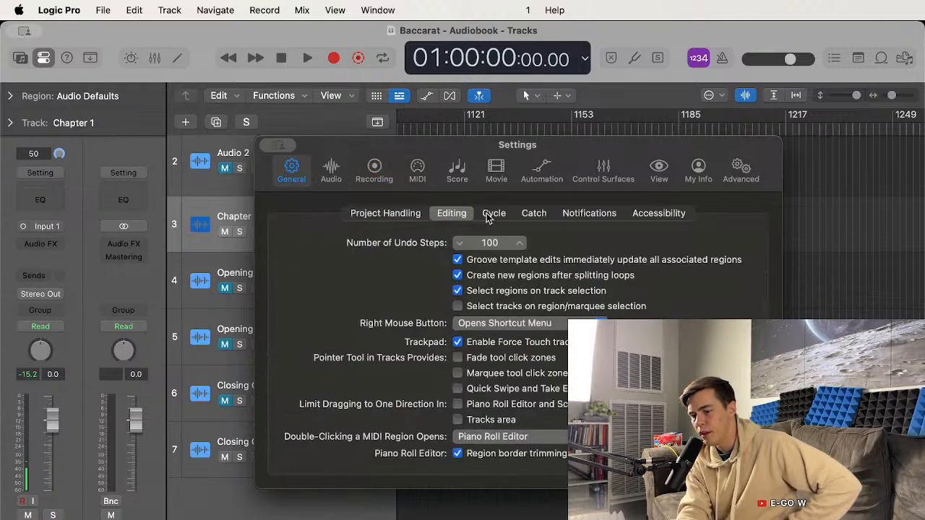
pyautogui.click(489, 213)
pyautogui.click(535, 216)
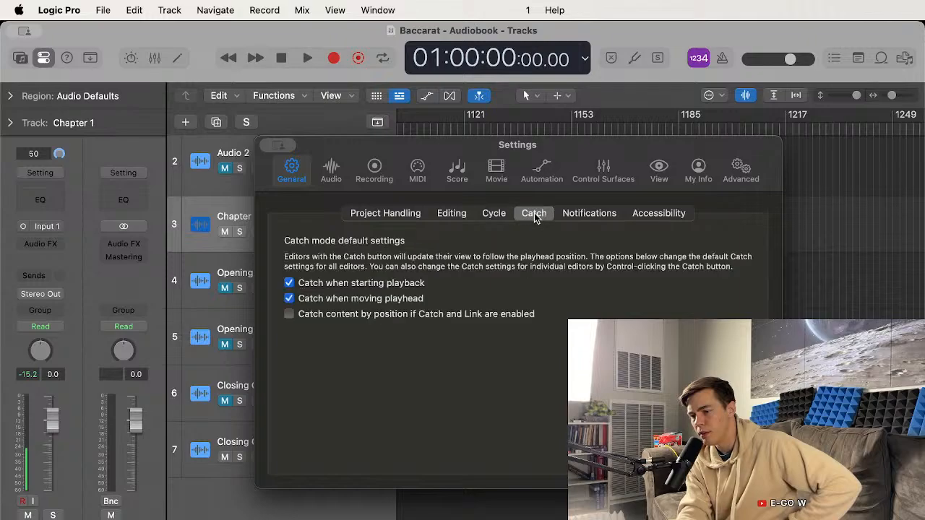
pyautogui.click(579, 213)
pyautogui.click(680, 221)
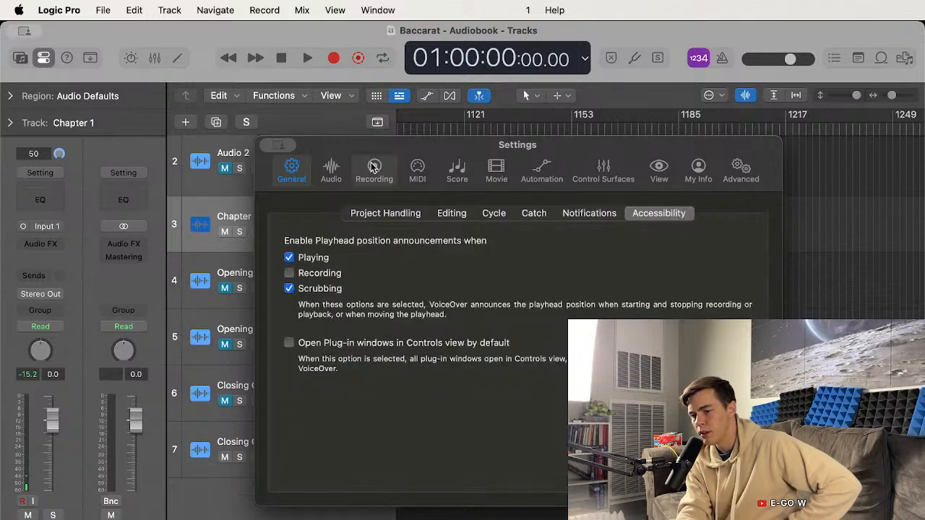
# Step: Examine the audio settings for devices, general options, sampler, editing, I/O assignments, file editor and MP3
pyautogui.click(335, 171)
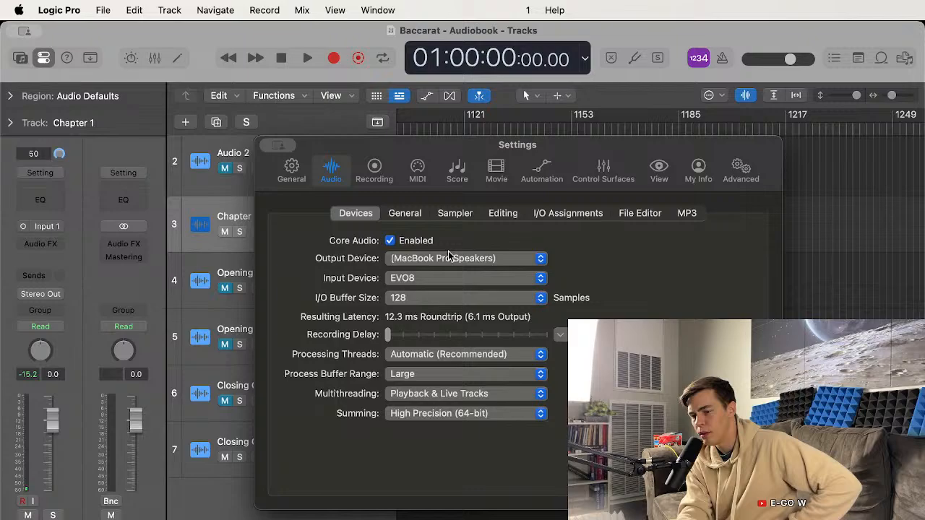
pyautogui.click(418, 212)
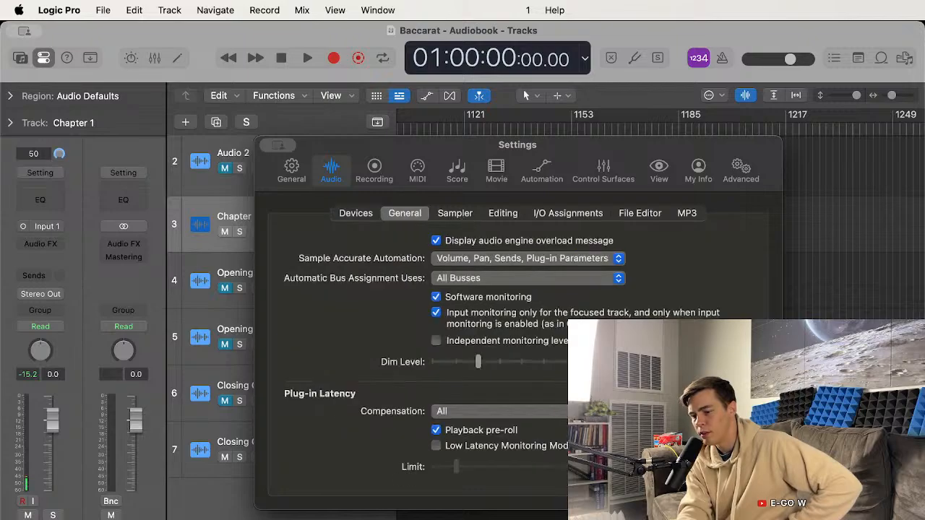
pyautogui.click(453, 214)
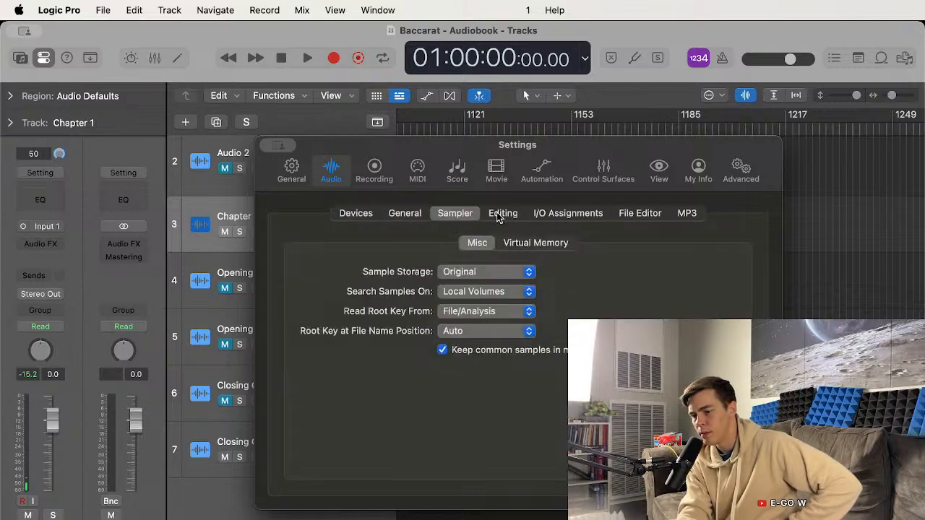
pyautogui.click(498, 212)
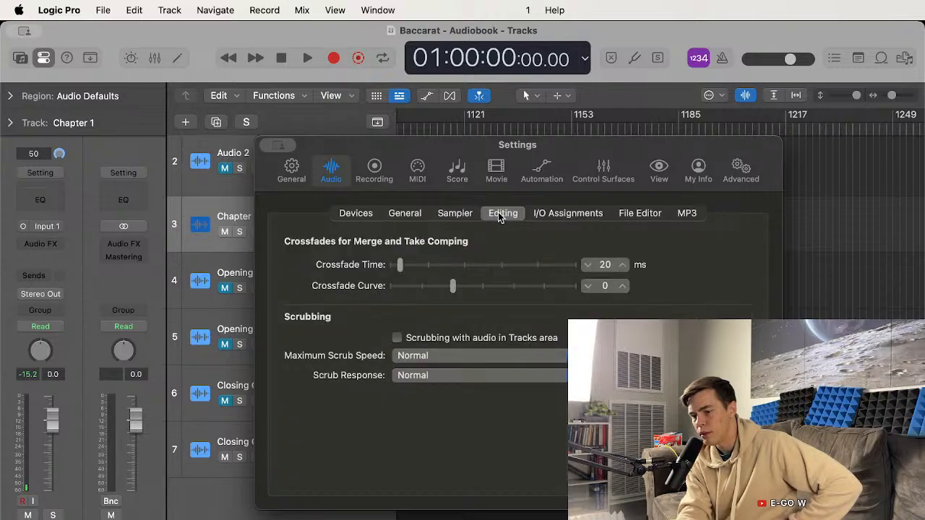
pyautogui.click(541, 214)
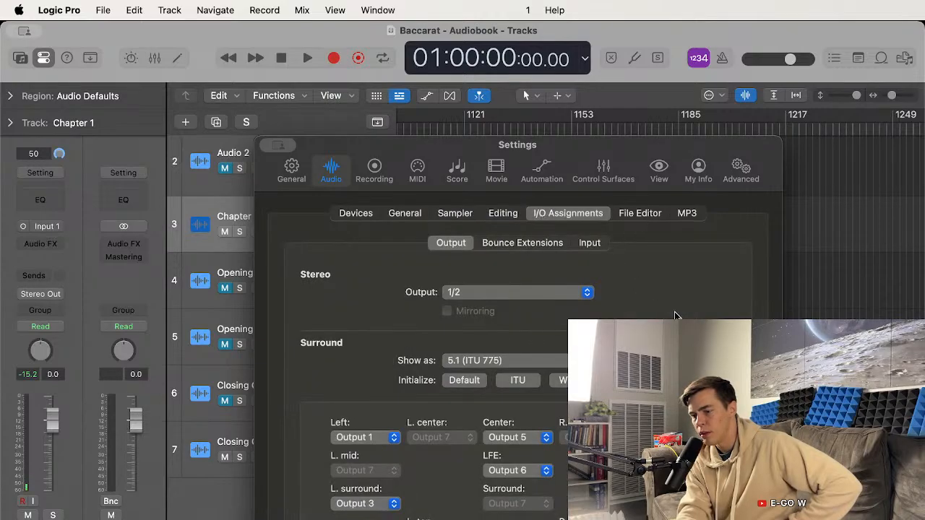
pyautogui.click(647, 214)
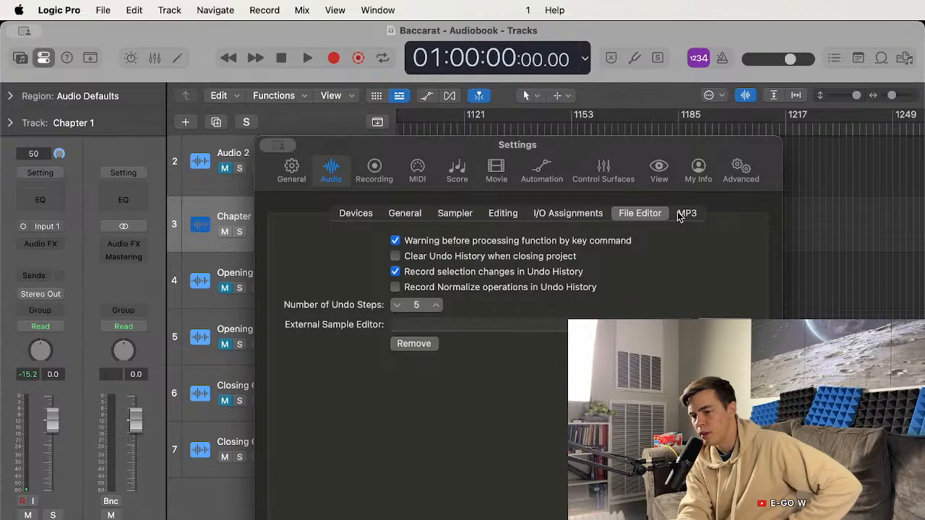
pyautogui.click(683, 214)
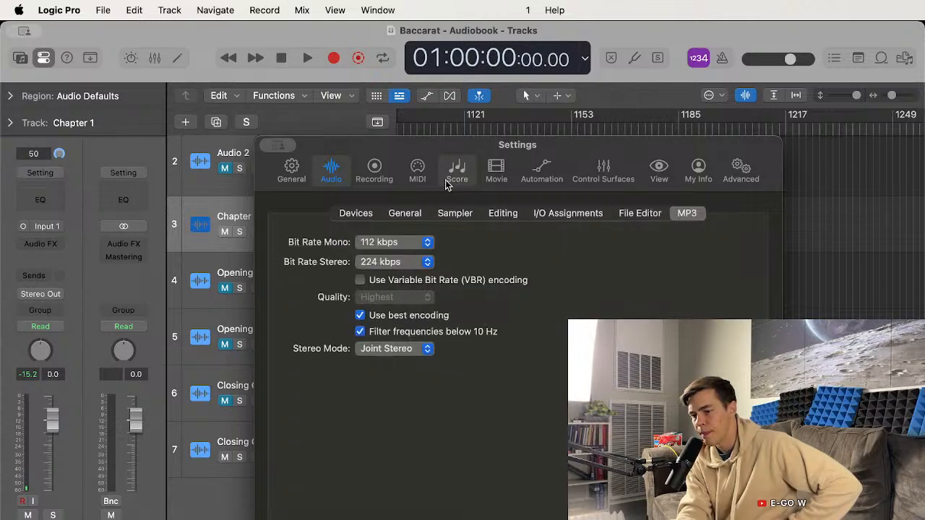
# Step: Examine the recording, MIDI, score, movie, automation and control surface settings, and the view settings for general, tracks, mixer and editors
pyautogui.click(373, 170)
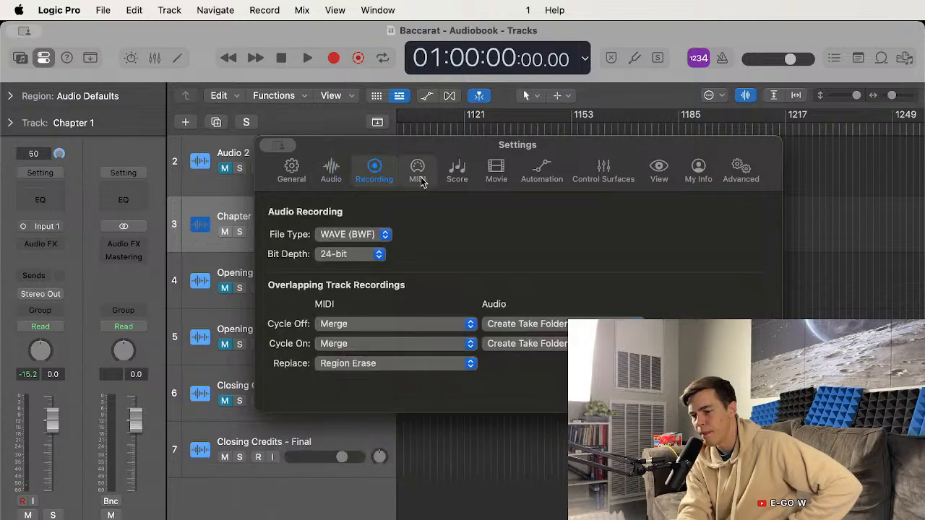
pyautogui.click(420, 173)
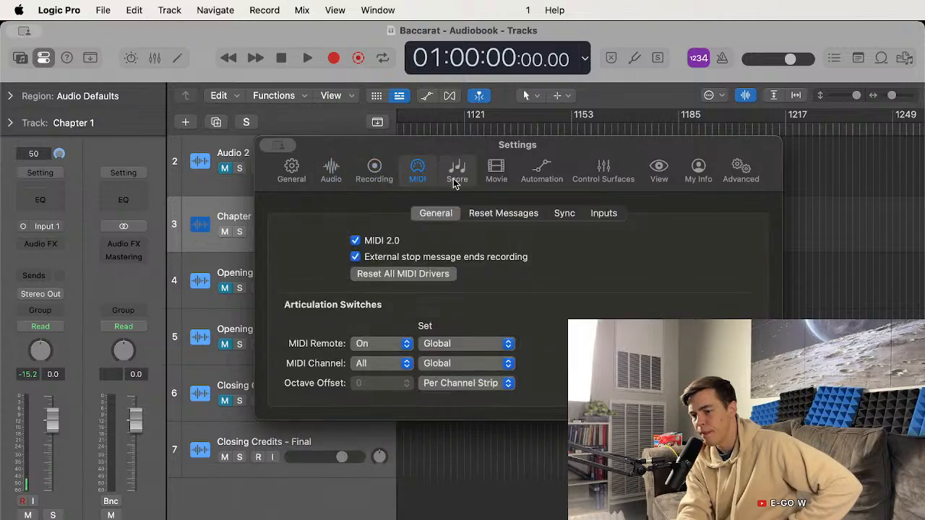
pyautogui.click(456, 177)
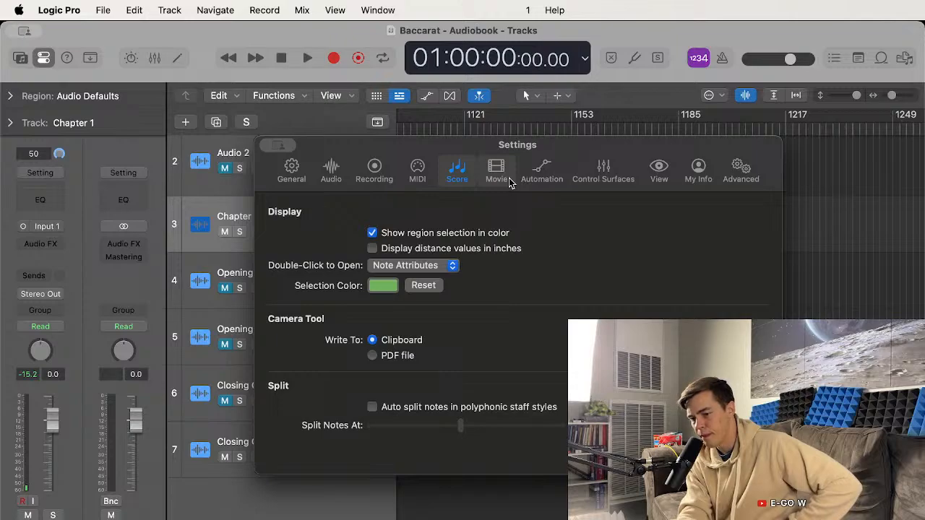
pyautogui.click(509, 178)
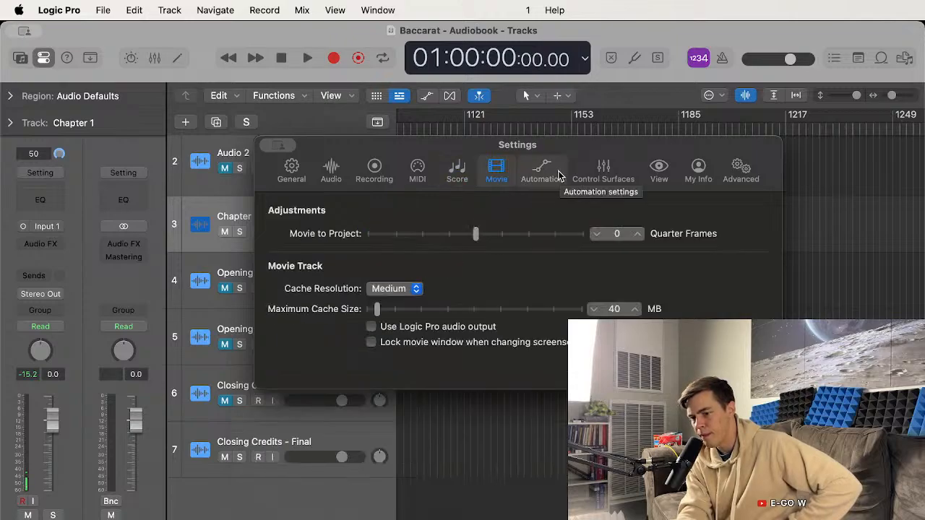
pyautogui.click(544, 174)
pyautogui.click(594, 175)
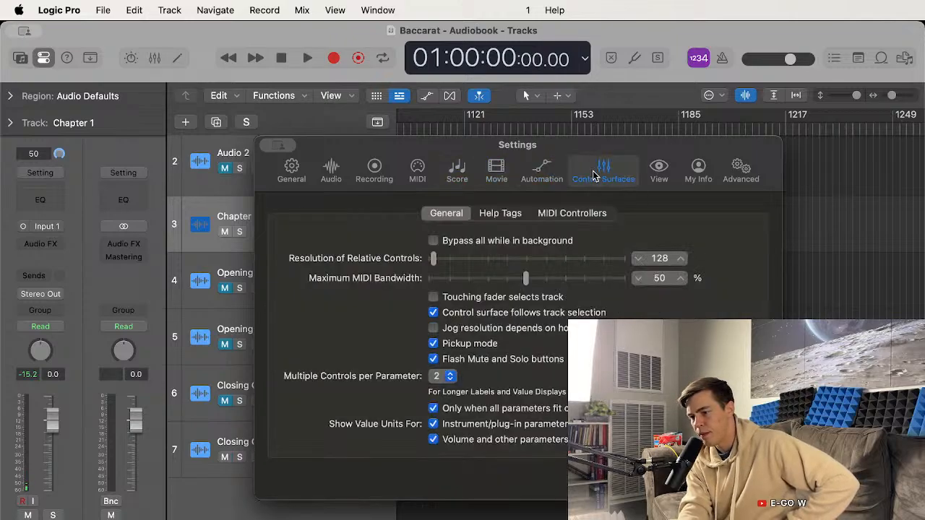
pyautogui.click(660, 173)
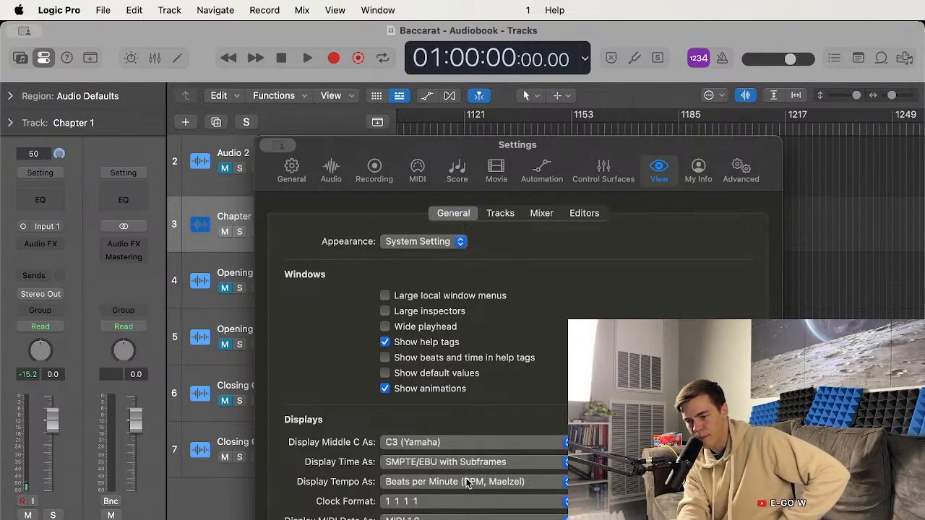
pyautogui.click(501, 215)
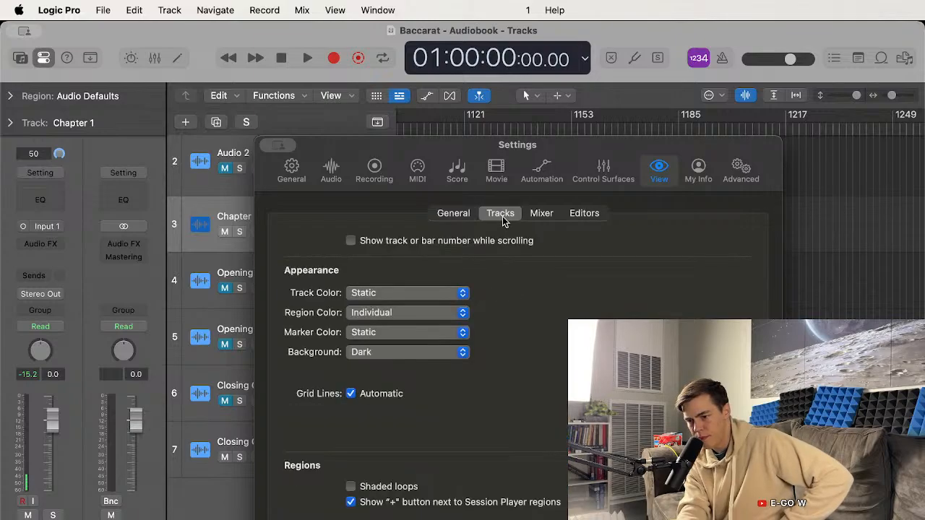
pyautogui.click(540, 211)
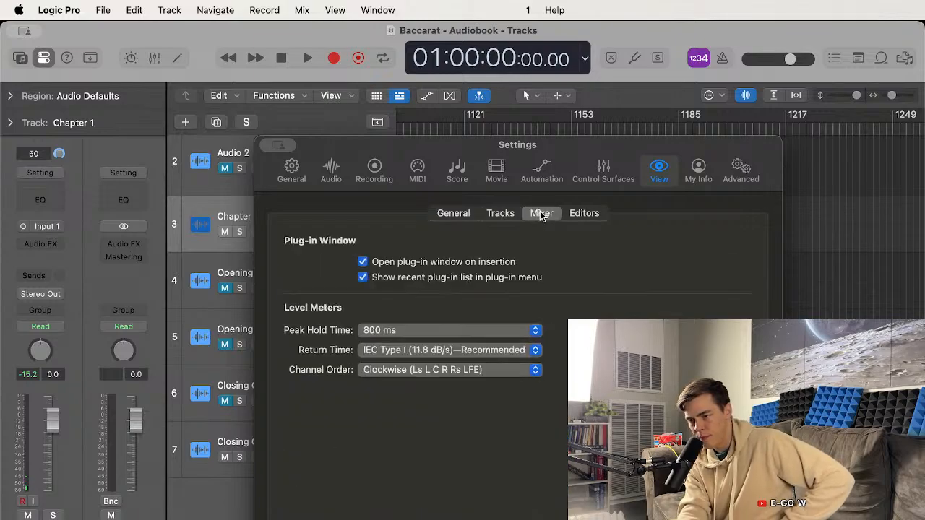
pyautogui.click(586, 212)
# Step: Set the album name in the personal sharing information to Baccarat
pyautogui.click(700, 177)
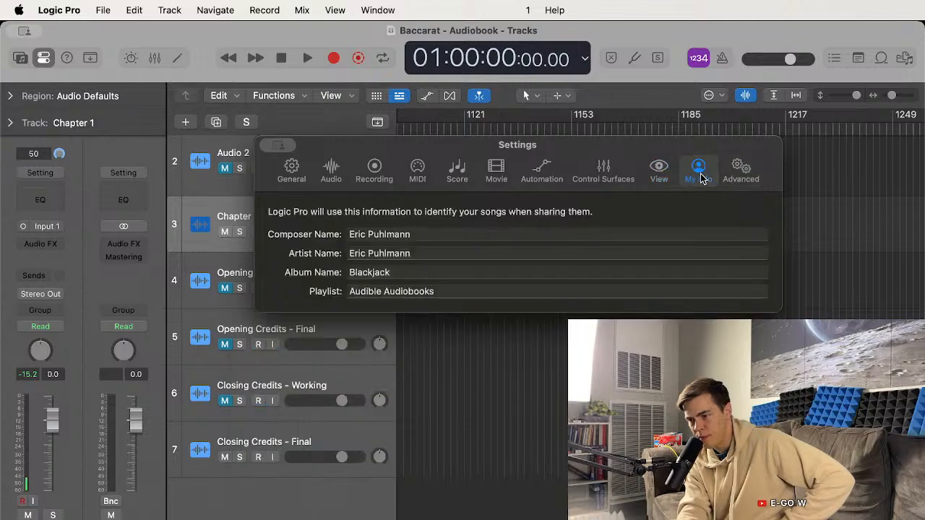
pyautogui.doubleClick(416, 278)
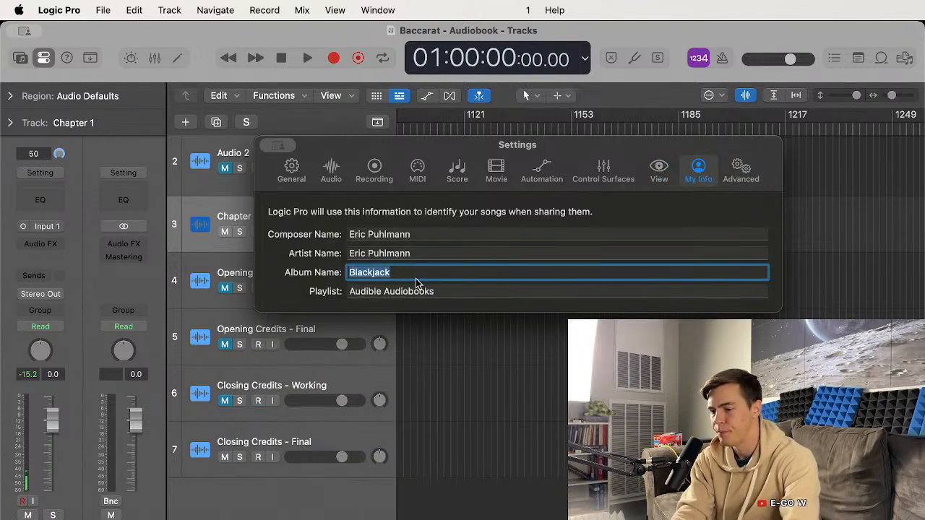
pyautogui.write('Baccarat')
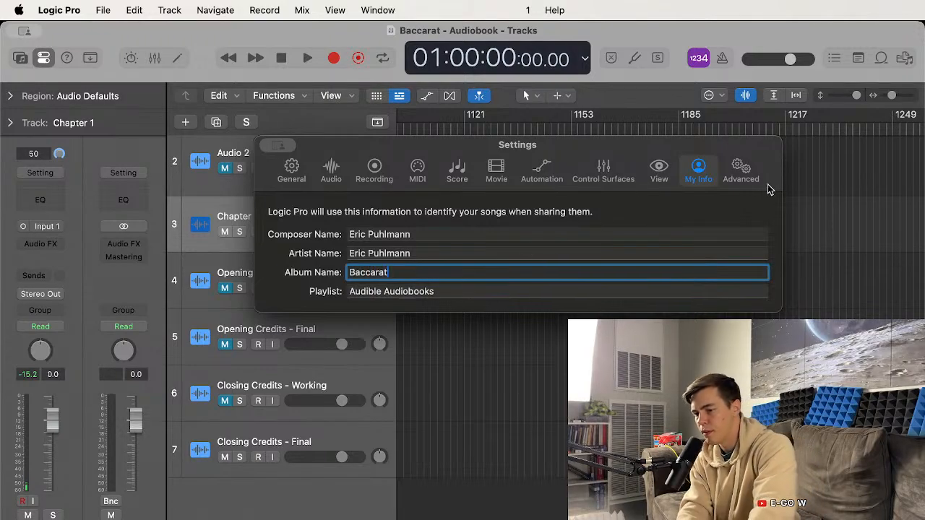
# Step: Check the advanced feature settings and the view settings for editors, and close the settings window
pyautogui.click(733, 169)
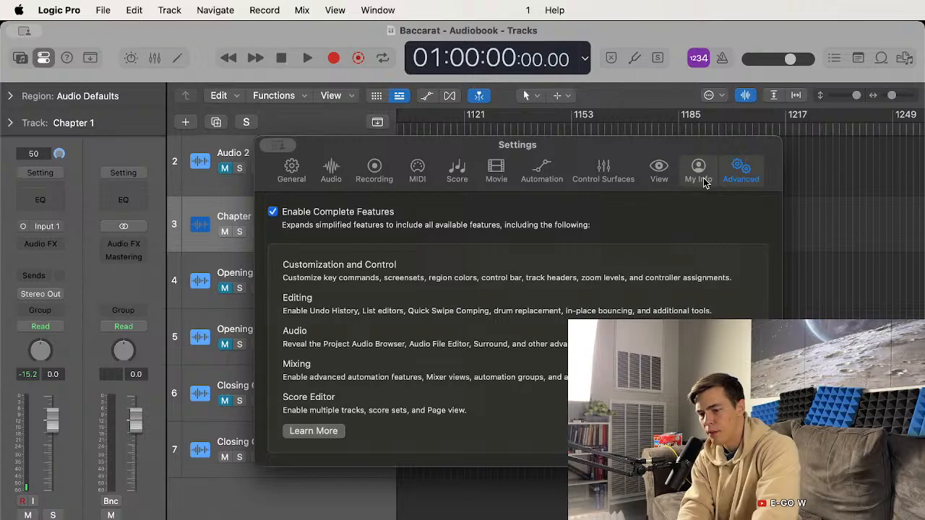
pyautogui.click(698, 172)
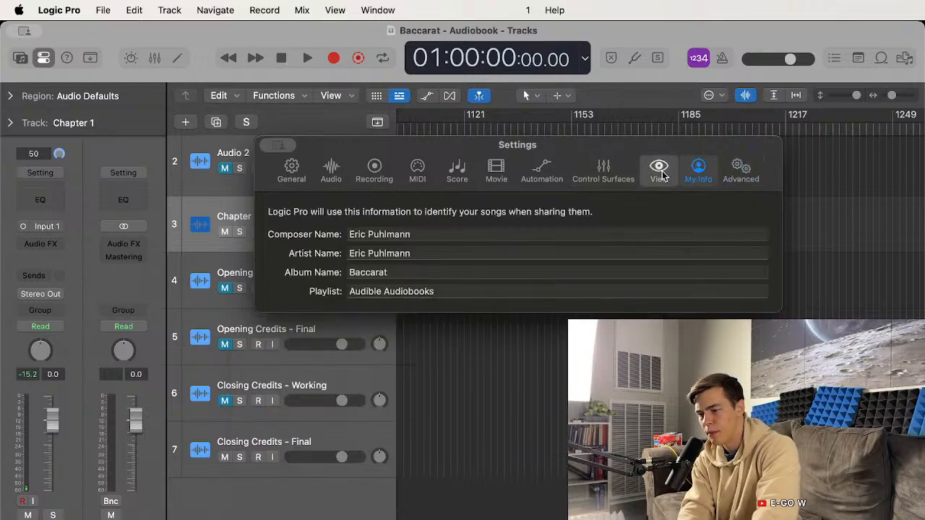
pyautogui.click(658, 170)
pyautogui.click(269, 149)
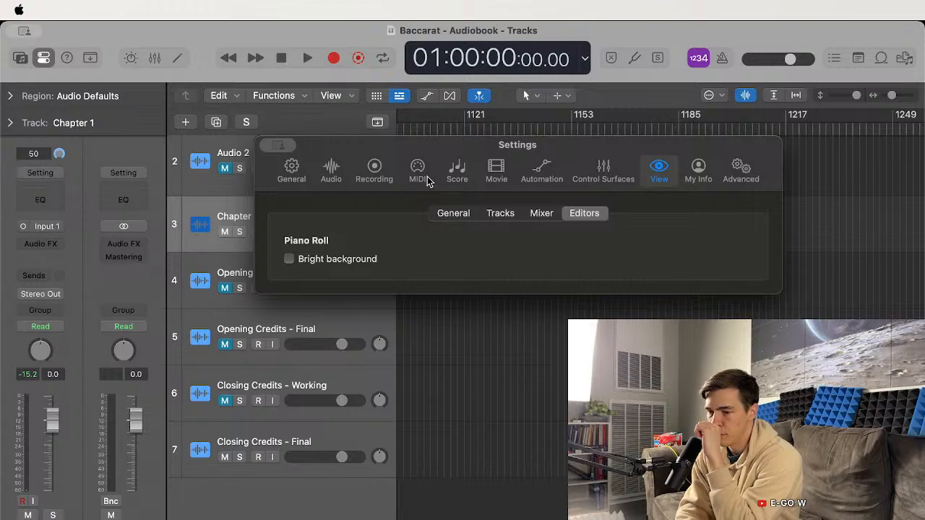
pyautogui.press('super+w')
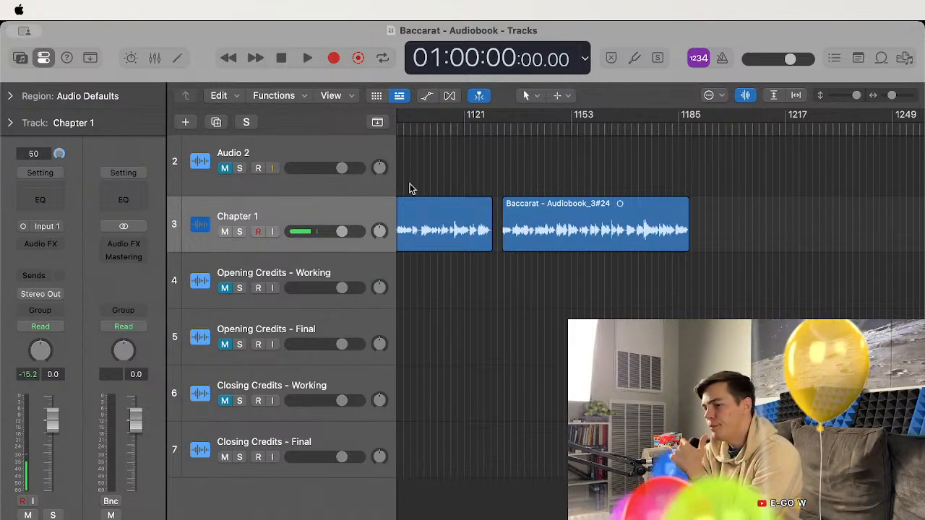
# Step: Set the project's audio recording path to the Recordings folder inside Logic Working Files on the LaCie drive, and close the project settings
pyautogui.click(265, 12)
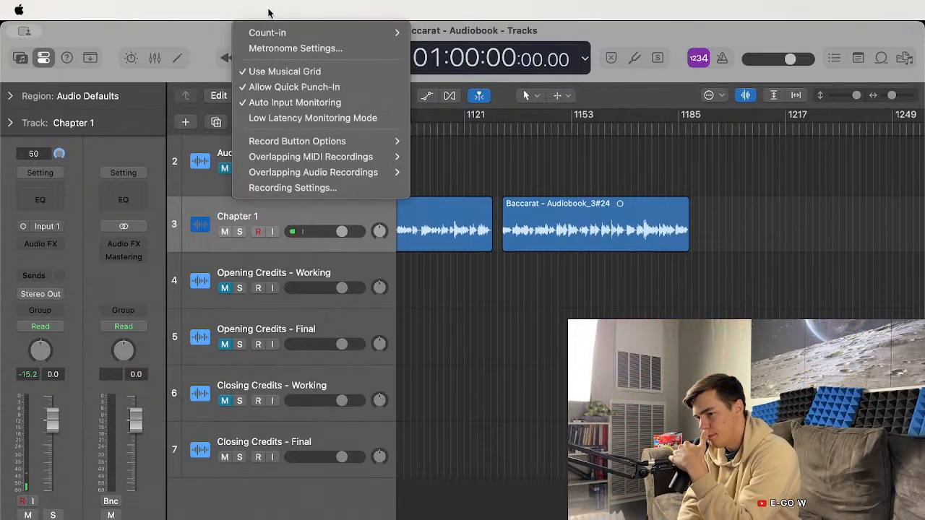
pyautogui.click(303, 188)
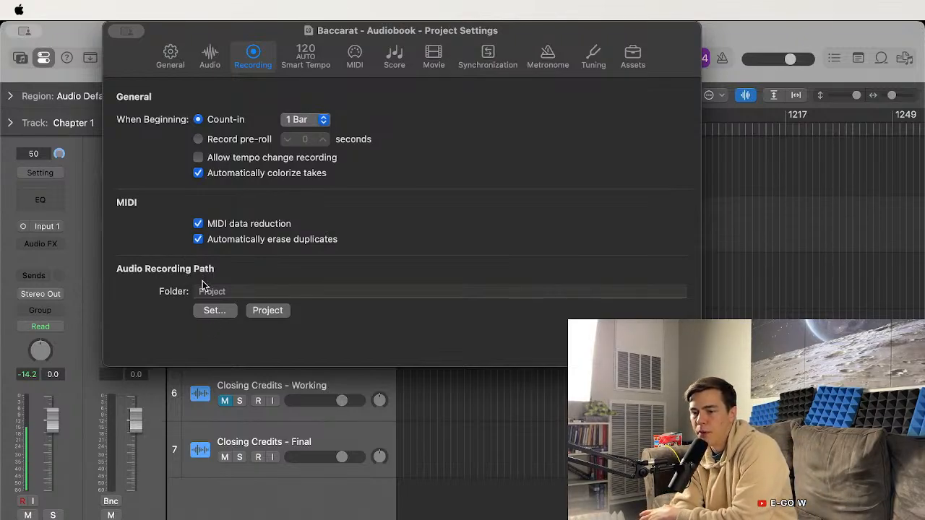
pyautogui.click(214, 310)
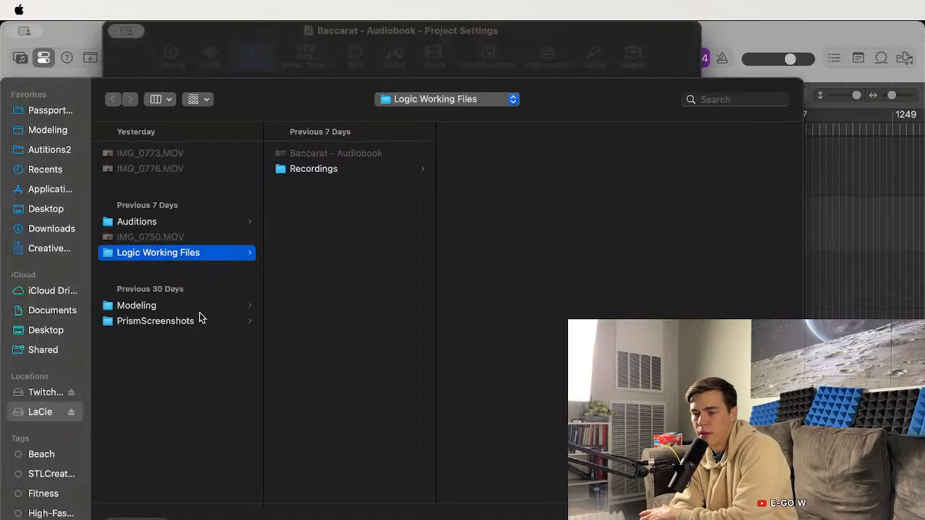
pyautogui.click(374, 170)
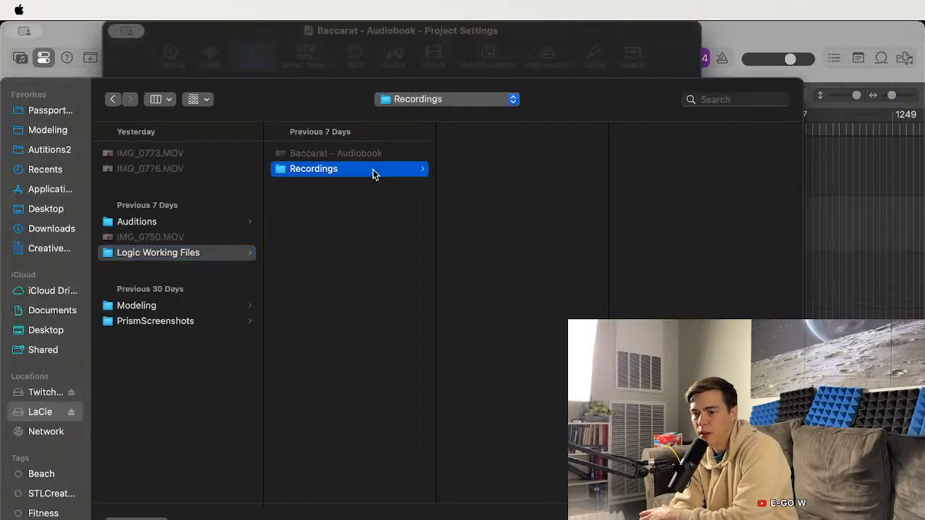
pyautogui.press('Return')
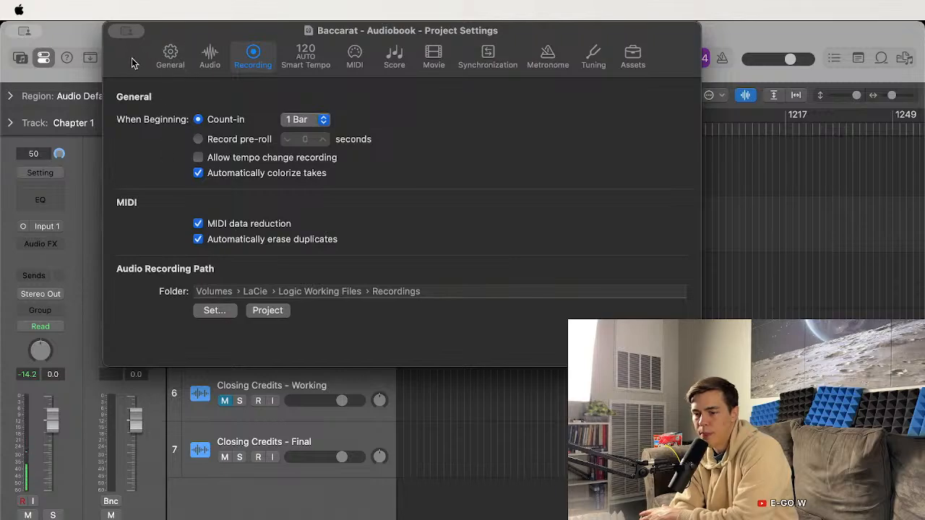
pyautogui.press('super+w')
# Step: Start recording on the Chapter 1 track just after its last region, and switch to the next desktop space
pyautogui.click(691, 132)
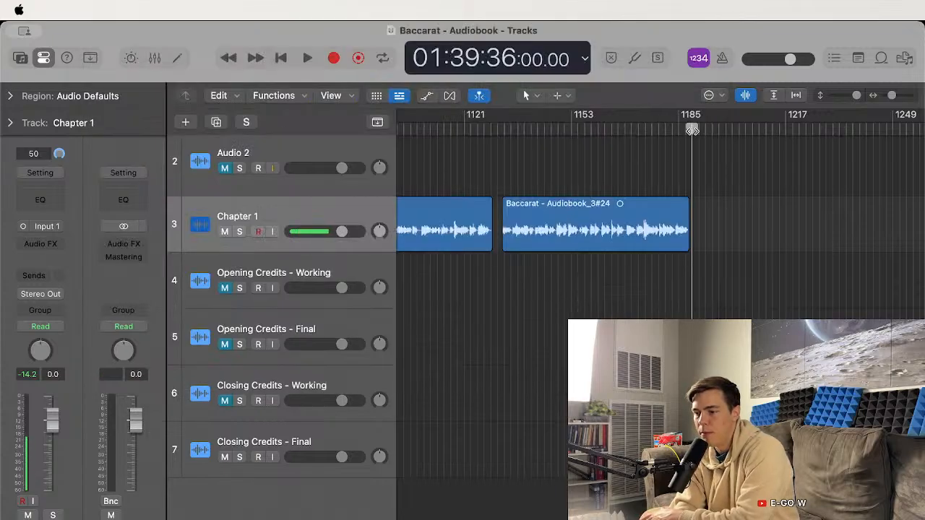
pyautogui.press('space')
pyautogui.press('r')
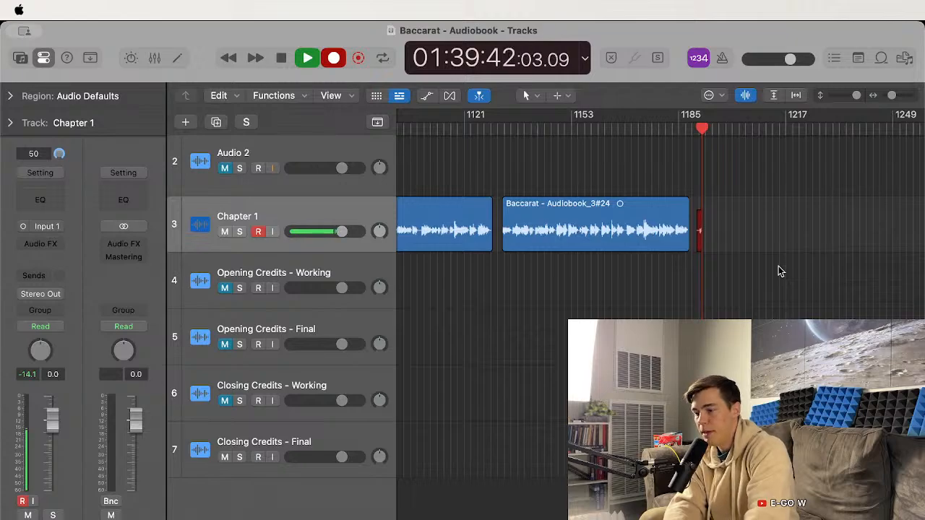
pyautogui.hotkey('ctrl', 'Right')
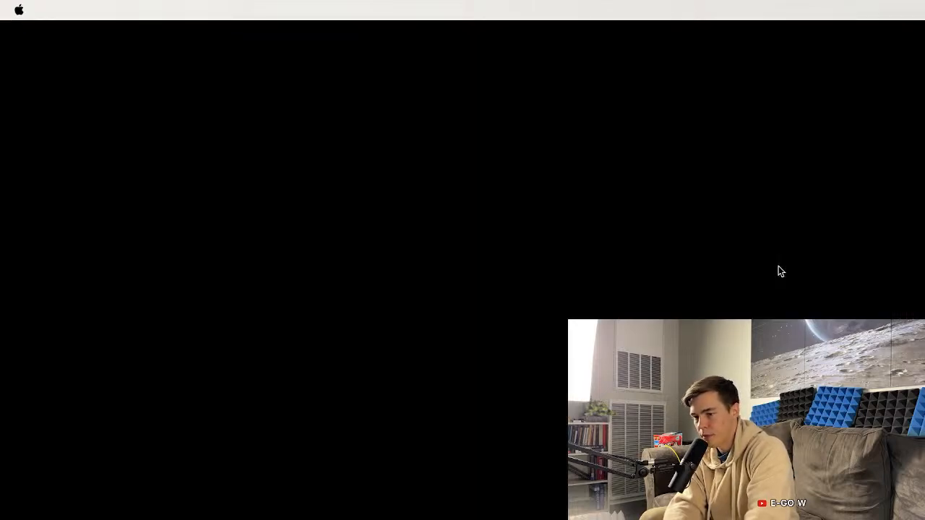